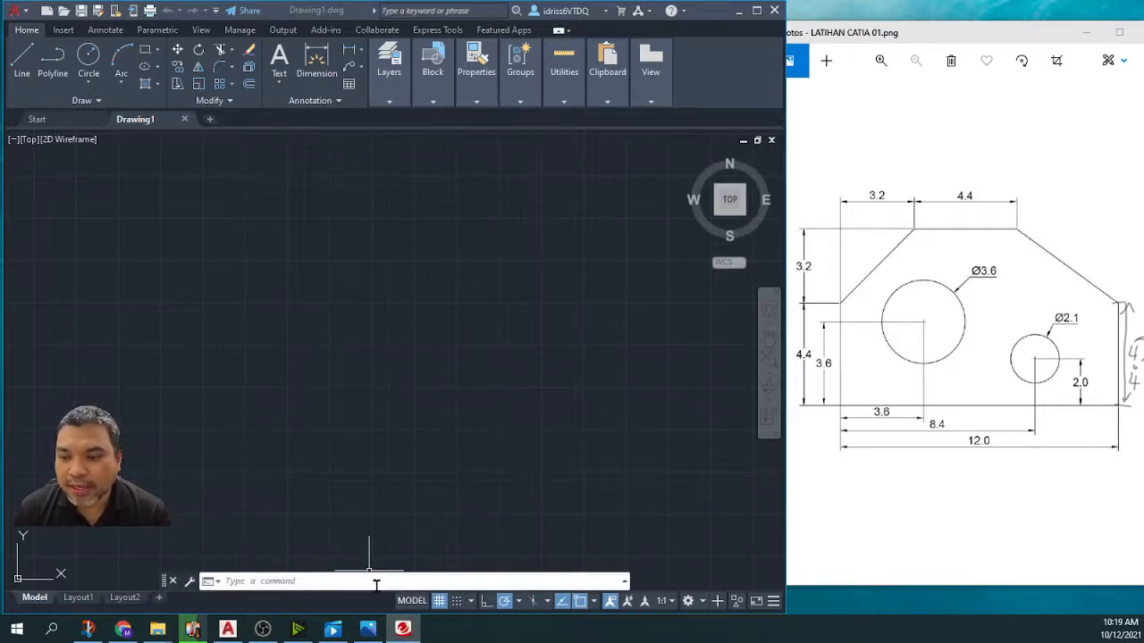
pyautogui.click(535, 604)
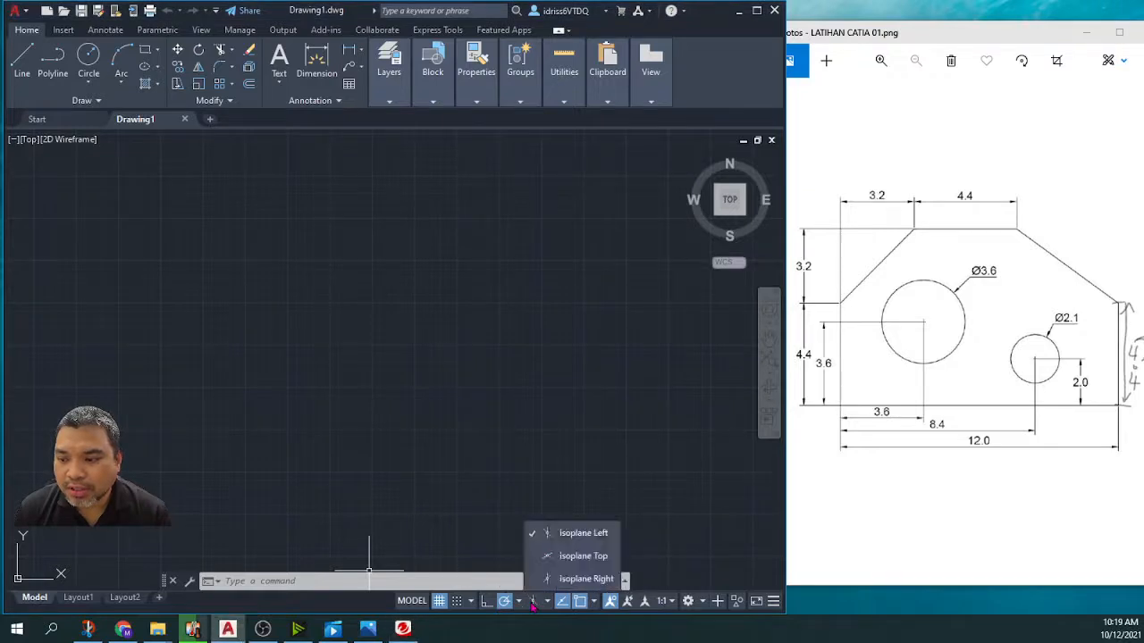
pyautogui.click(473, 604)
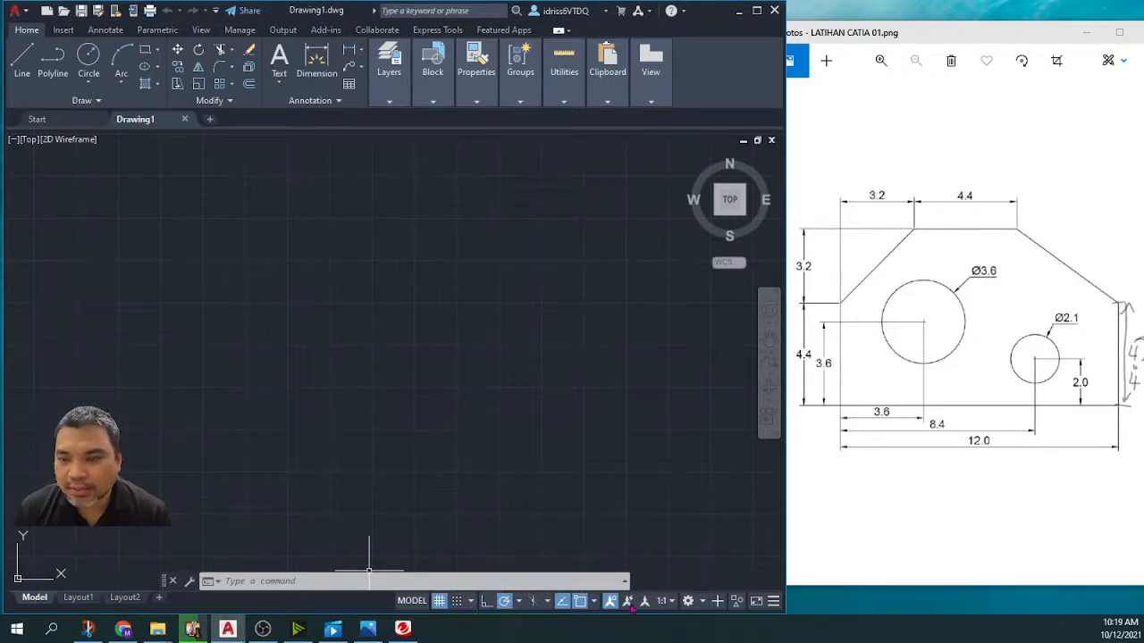
pyautogui.click(700, 604)
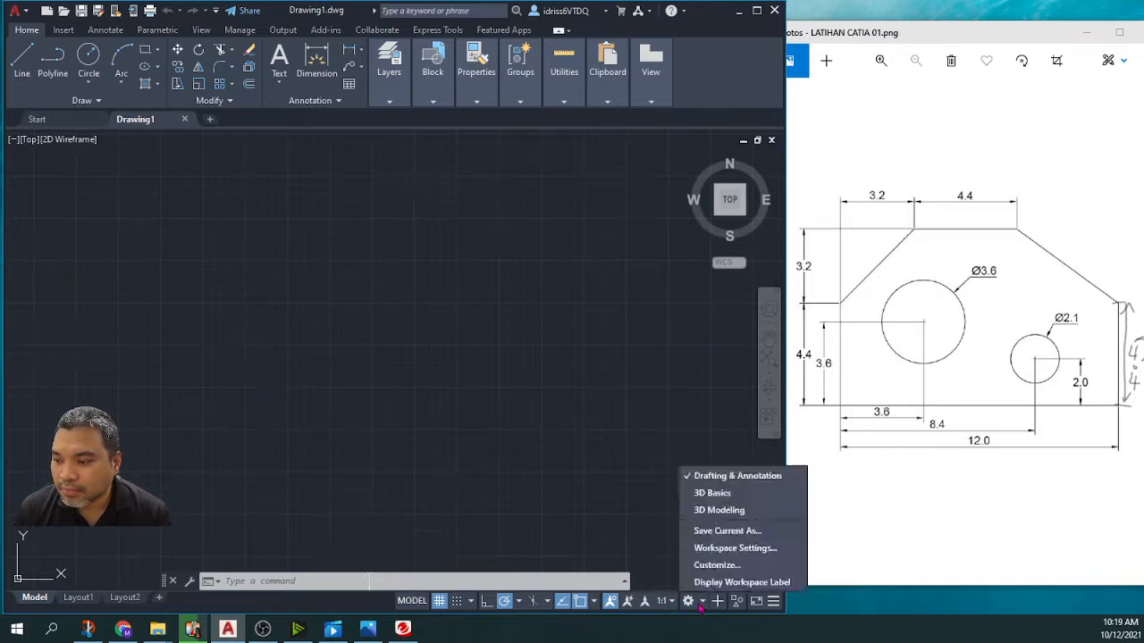
pyautogui.click(657, 602)
pyautogui.click(625, 604)
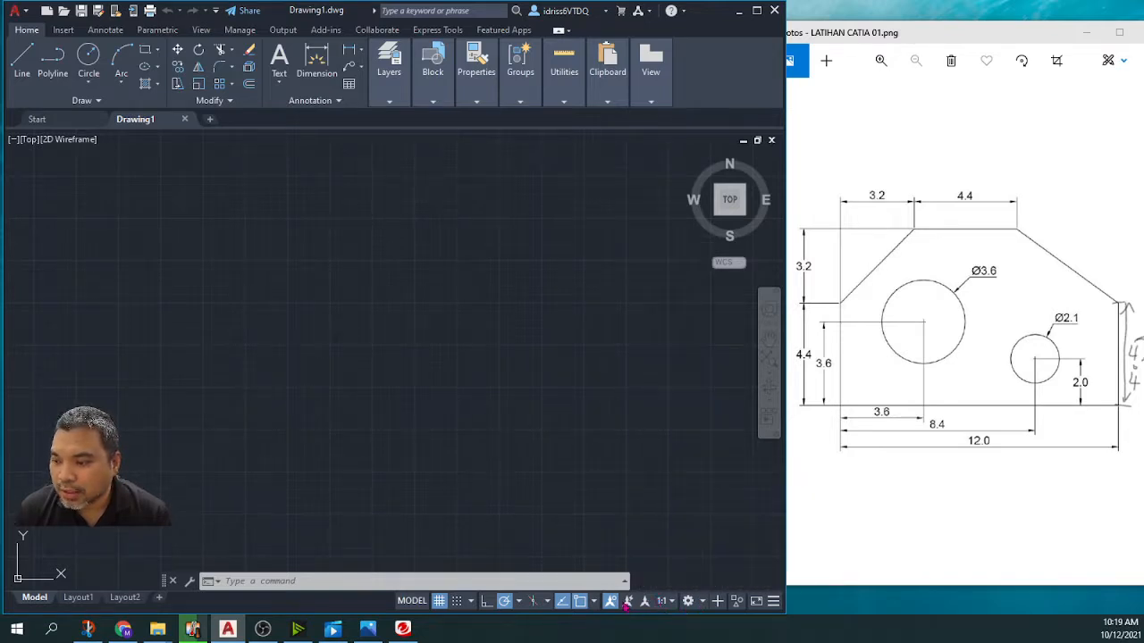
# Step: In the object snap settings, enable Midpoint snapping and disable Extension snapping
pyautogui.rightClick(577, 609)
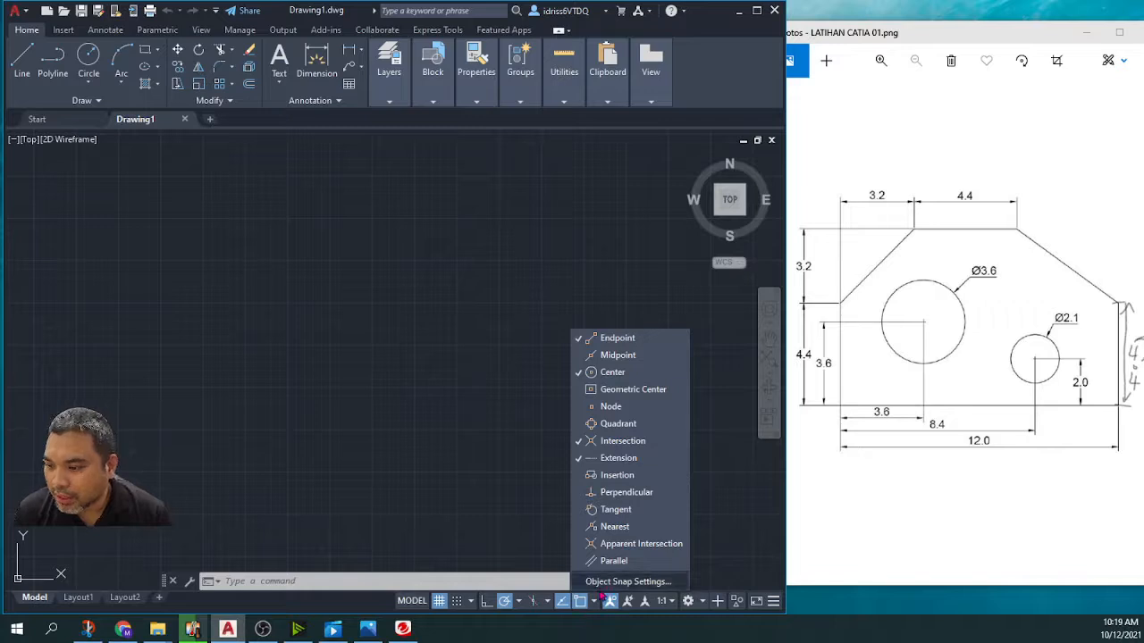
pyautogui.click(627, 582)
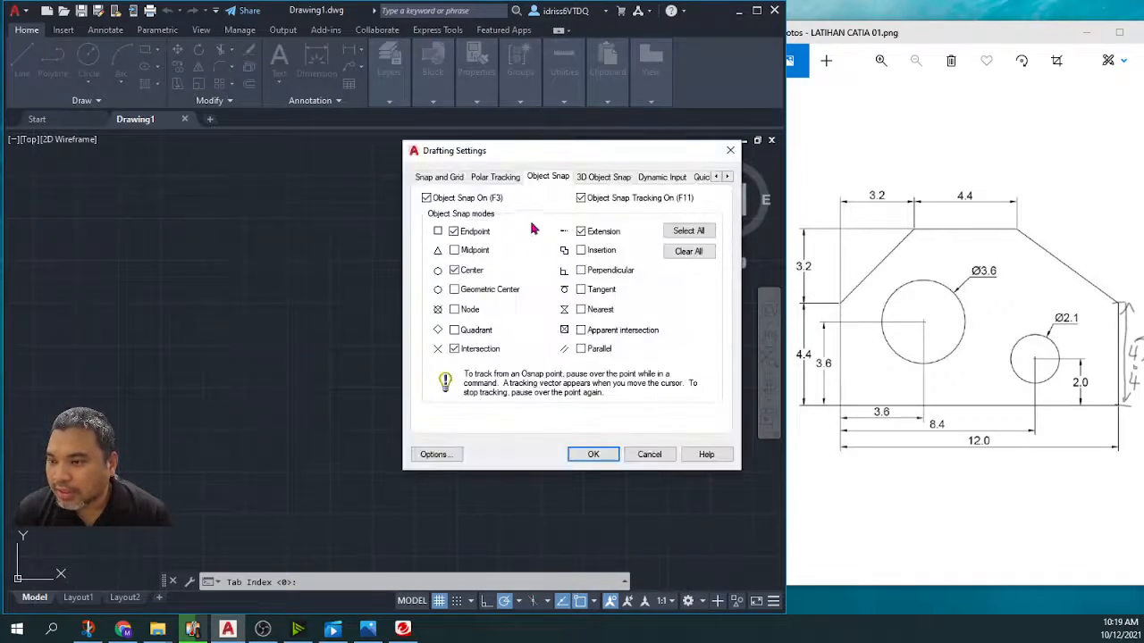
pyautogui.click(460, 254)
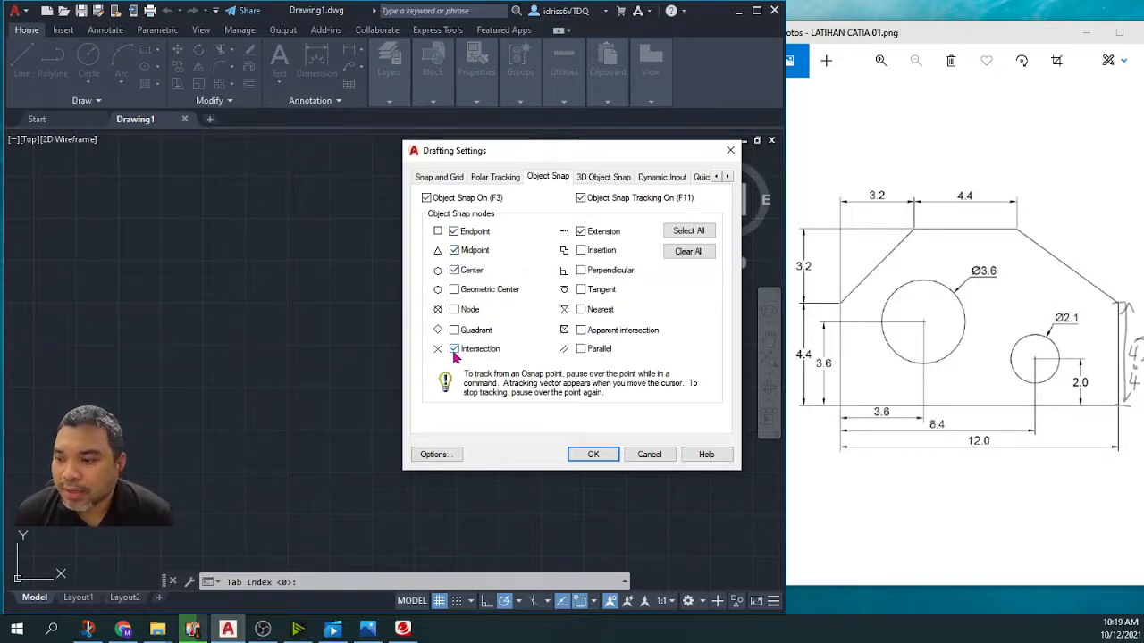
pyautogui.click(581, 234)
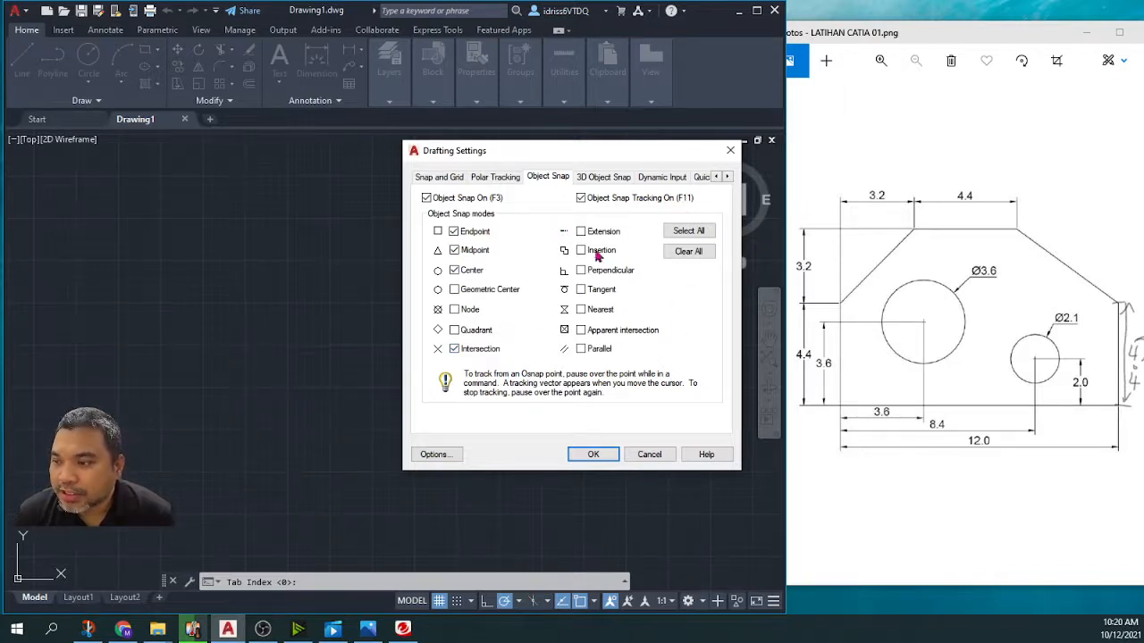
# Step: Review the grid, 3D object snap and dynamic input settings, including the pointer input format, and accept the drafting settings
pyautogui.click(510, 181)
pyautogui.click(437, 178)
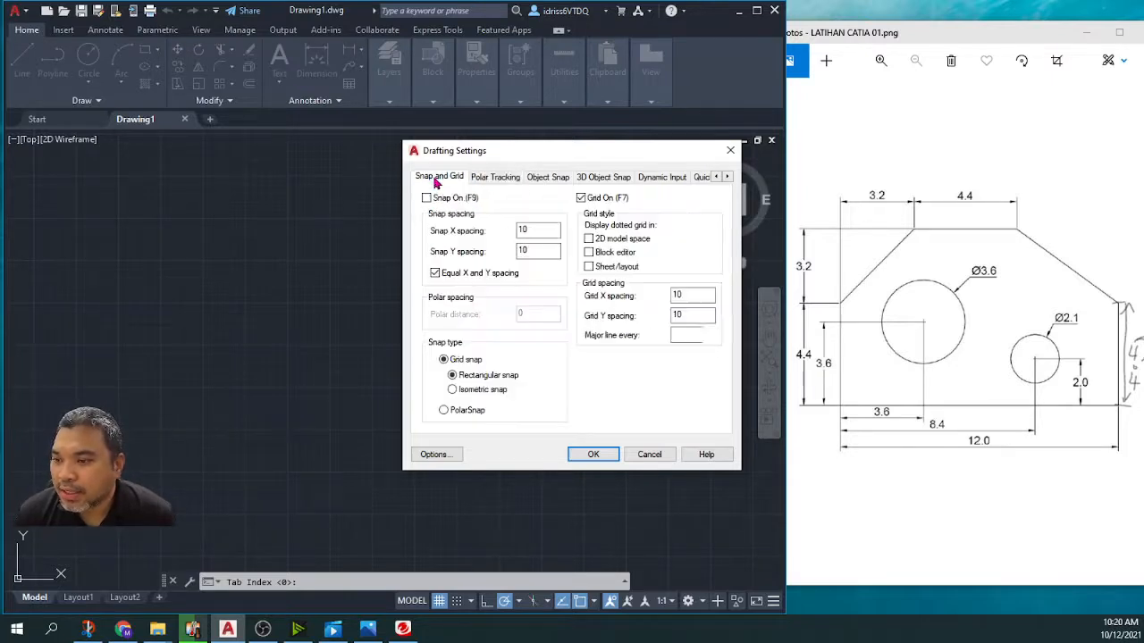
pyautogui.click(599, 177)
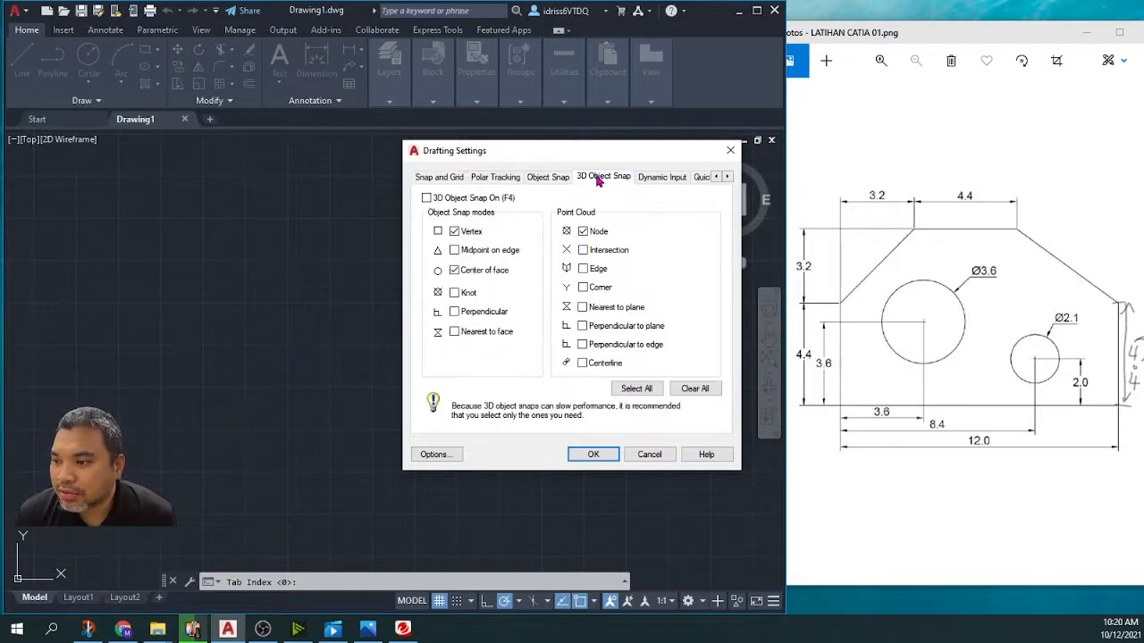
pyautogui.click(647, 179)
pyautogui.click(490, 299)
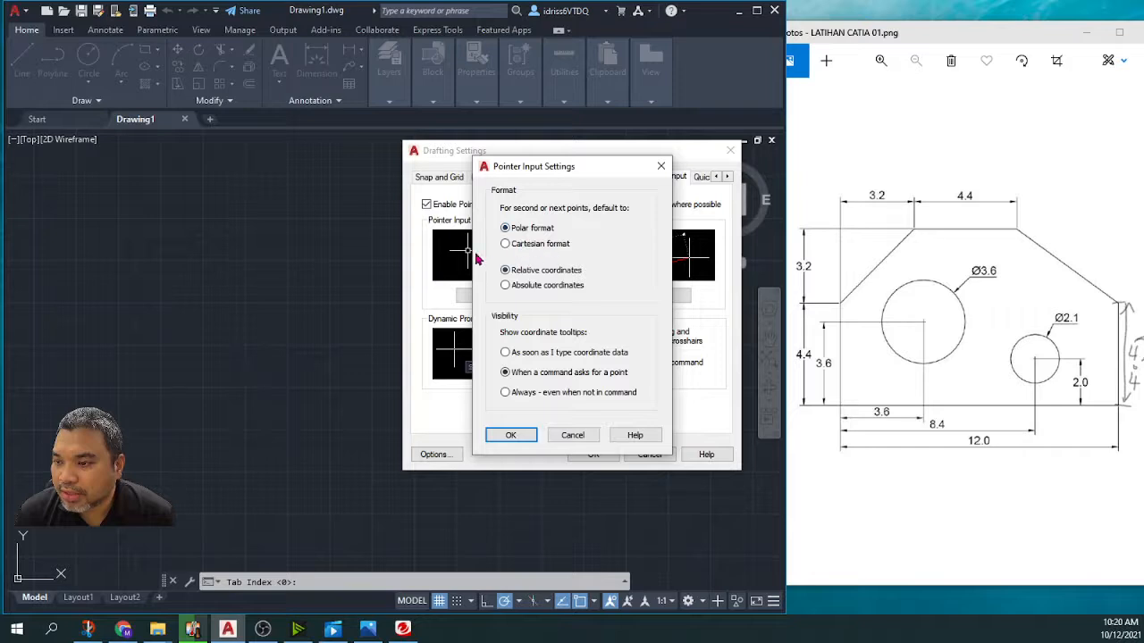
pyautogui.click(507, 436)
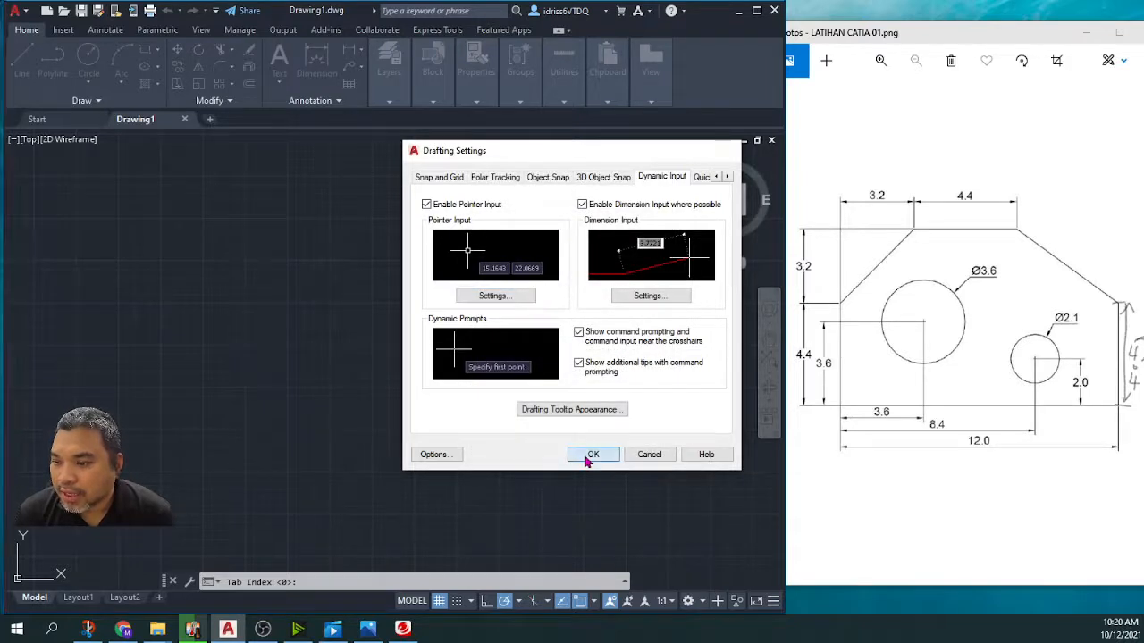
pyautogui.click(588, 458)
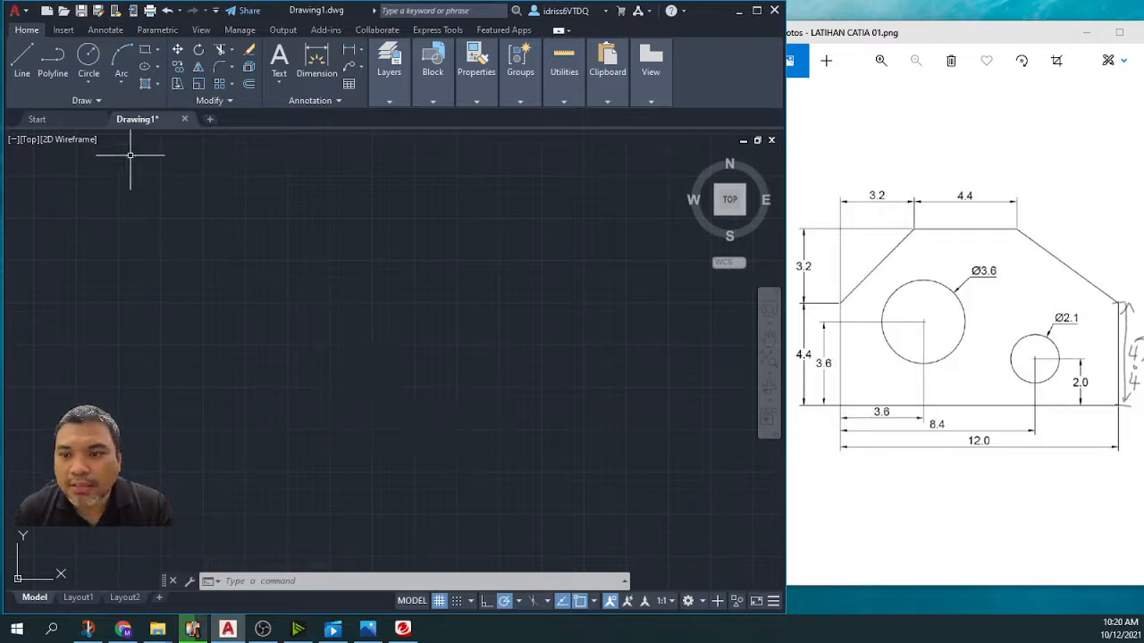
# Step: Draw the horizontal base line of the profile from 0,0 to the relative point 12,0
pyautogui.click(22, 59)
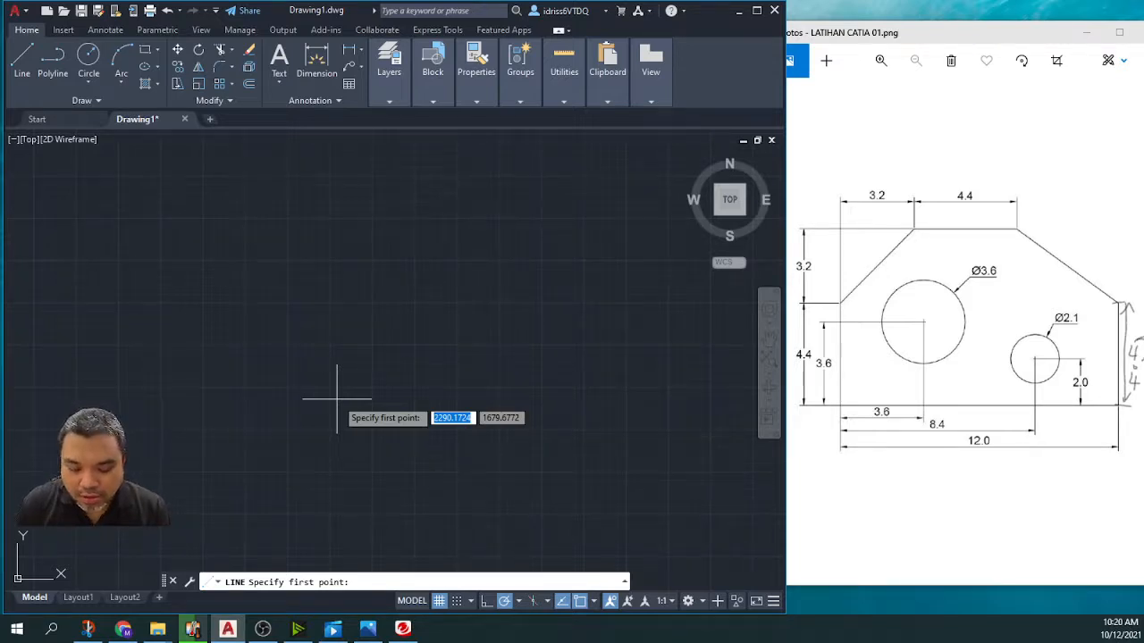
pyautogui.write('0,0')
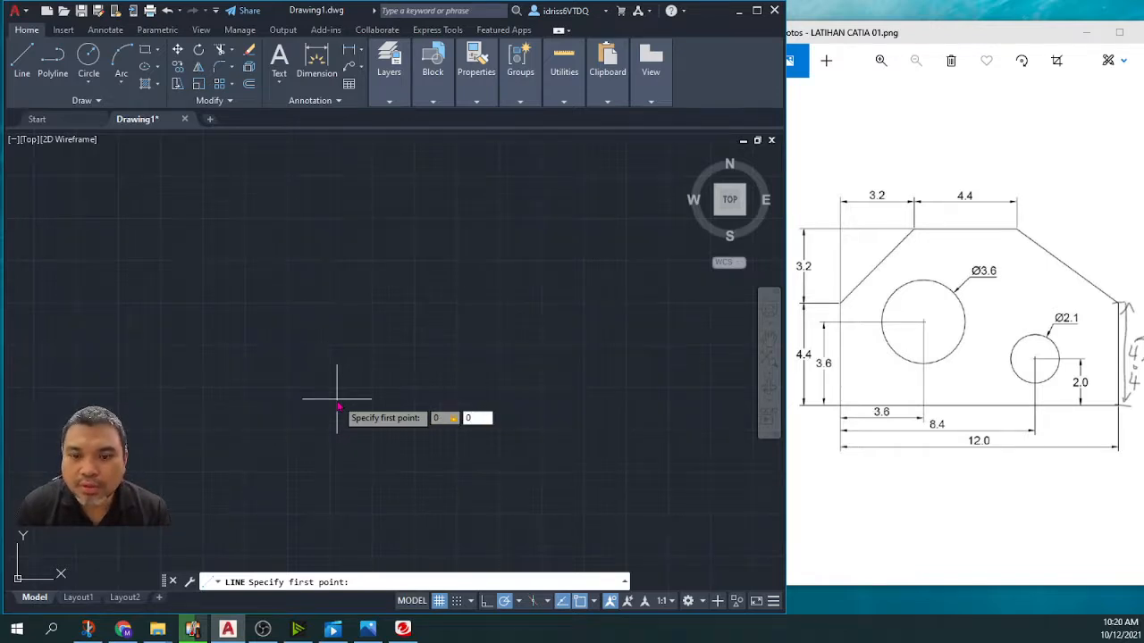
pyautogui.press('Return')
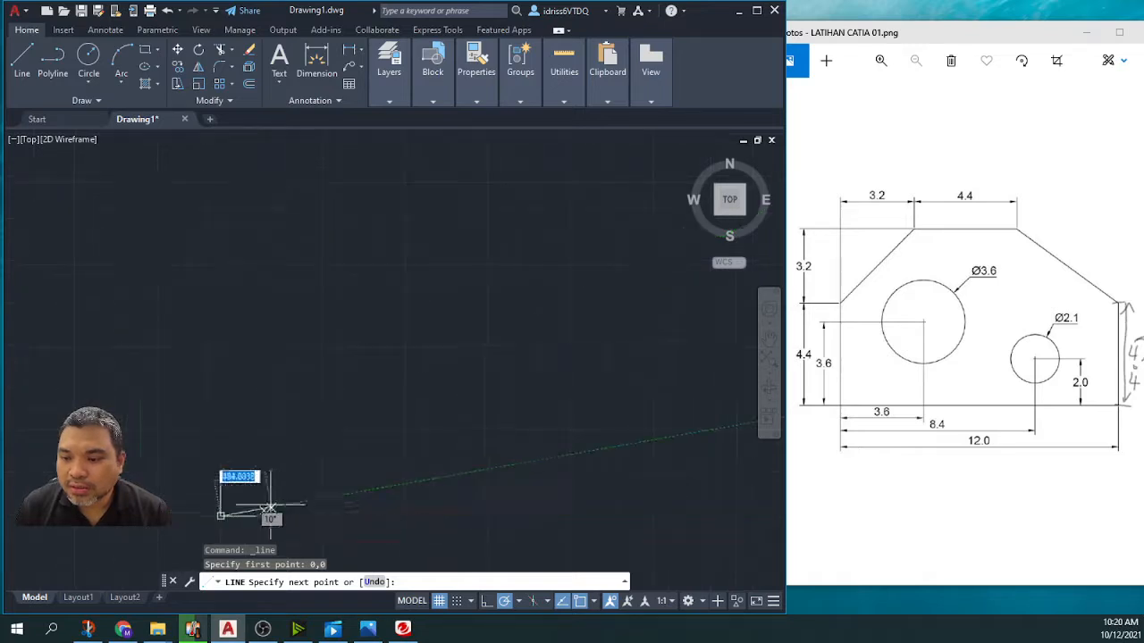
pyautogui.scroll(3, 270, 506)
pyautogui.scroll(-3, 273, 470)
pyautogui.scroll(-3, 355, 383)
pyautogui.scroll(3, 298, 474)
pyautogui.scroll(2, 369, 339)
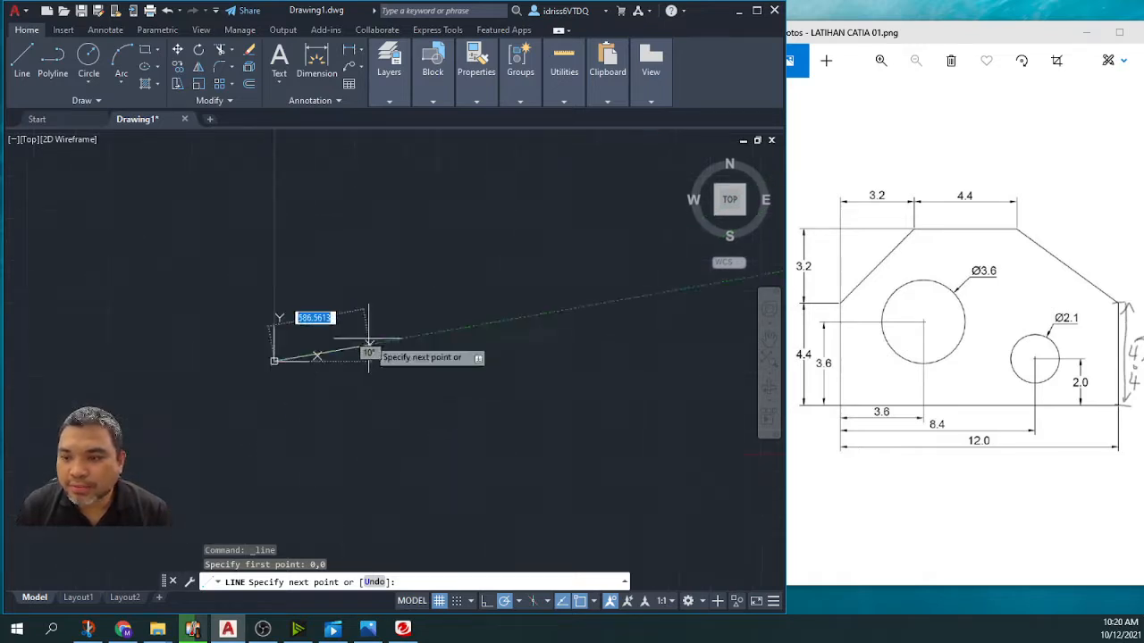
pyautogui.scroll(4, 368, 328)
pyautogui.scroll(2, 42, 395)
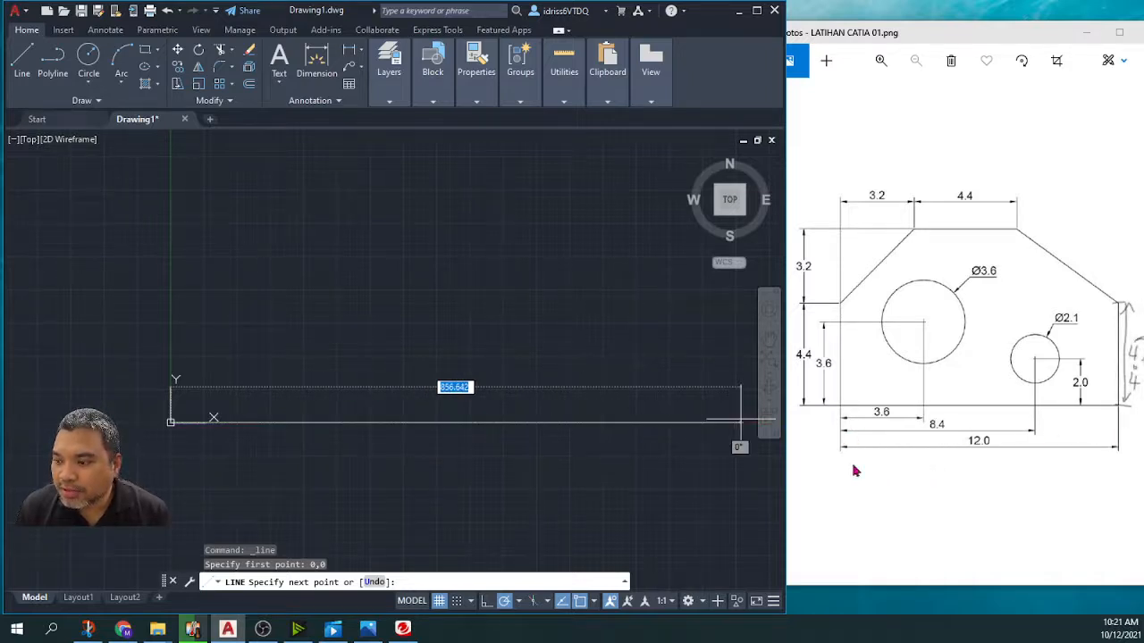
pyautogui.write('12')
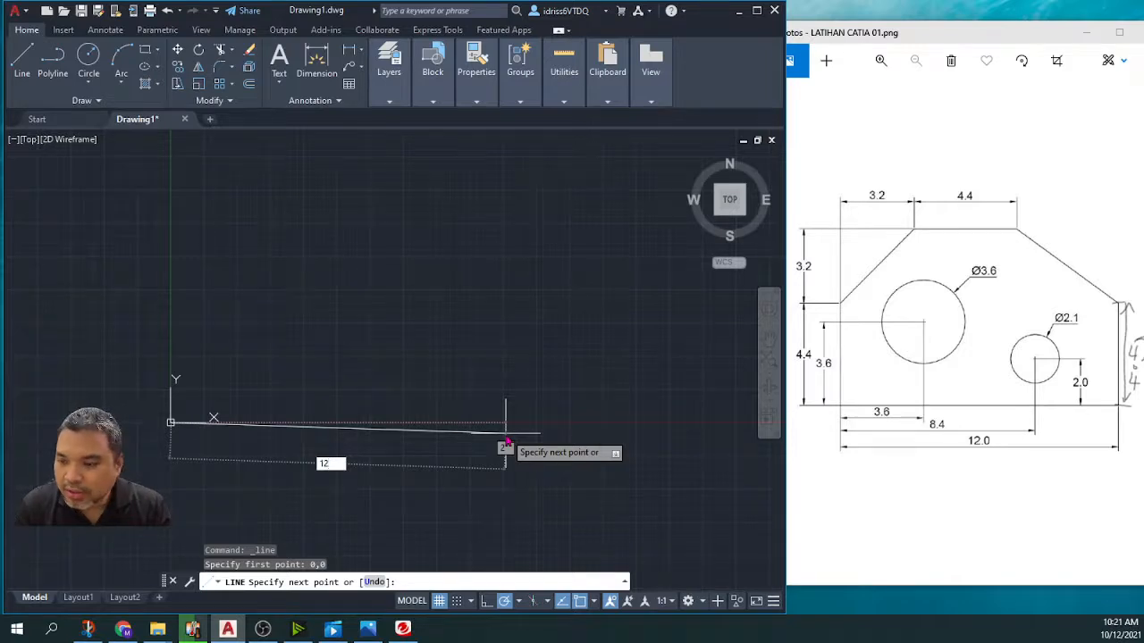
pyautogui.press('Tab')
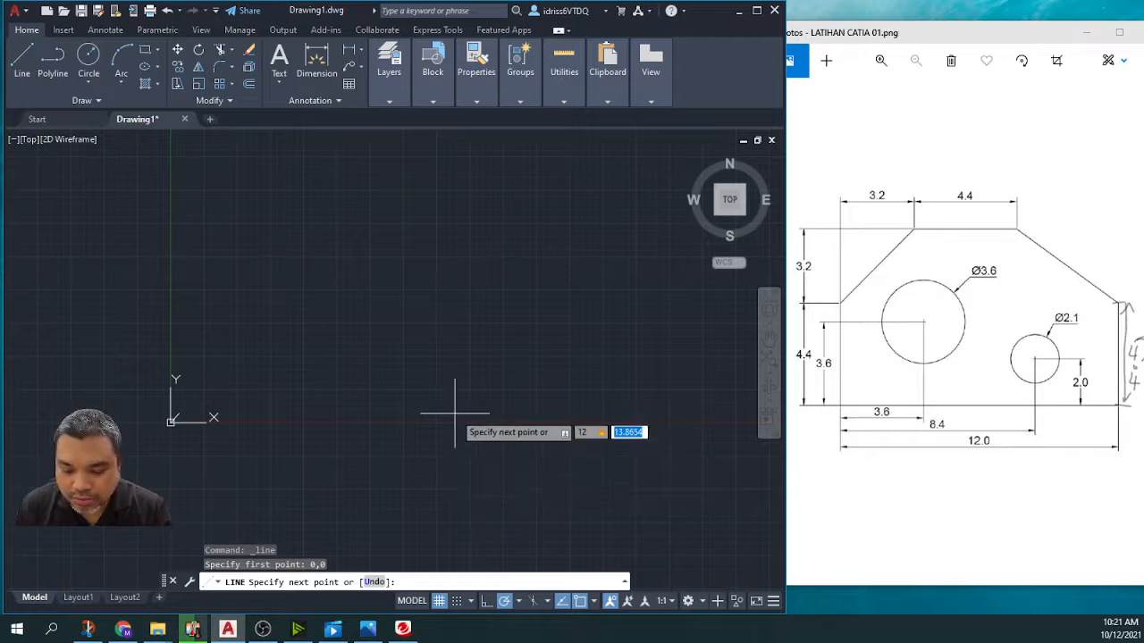
pyautogui.write('0')
pyautogui.press('Return')
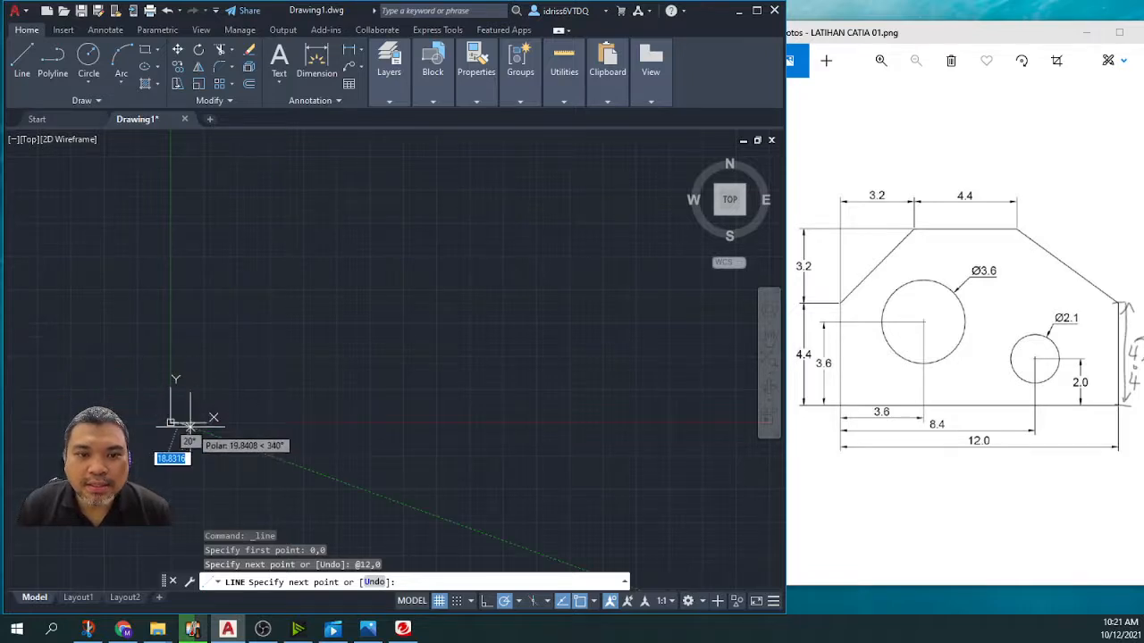
# Step: Continue the line 4.4 units straight up at 90° from the base line's free end and finish the Line command
pyautogui.scroll(2, 426, 393)
pyautogui.scroll(-4, 485, 391)
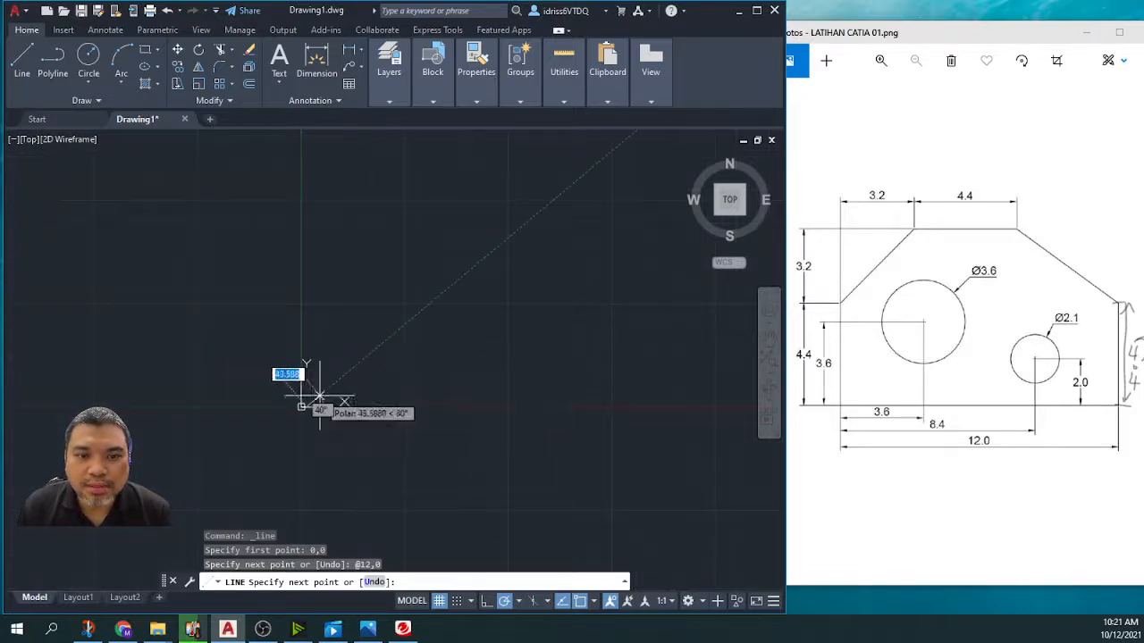
pyautogui.scroll(6, 266, 387)
pyautogui.scroll(2, 413, 463)
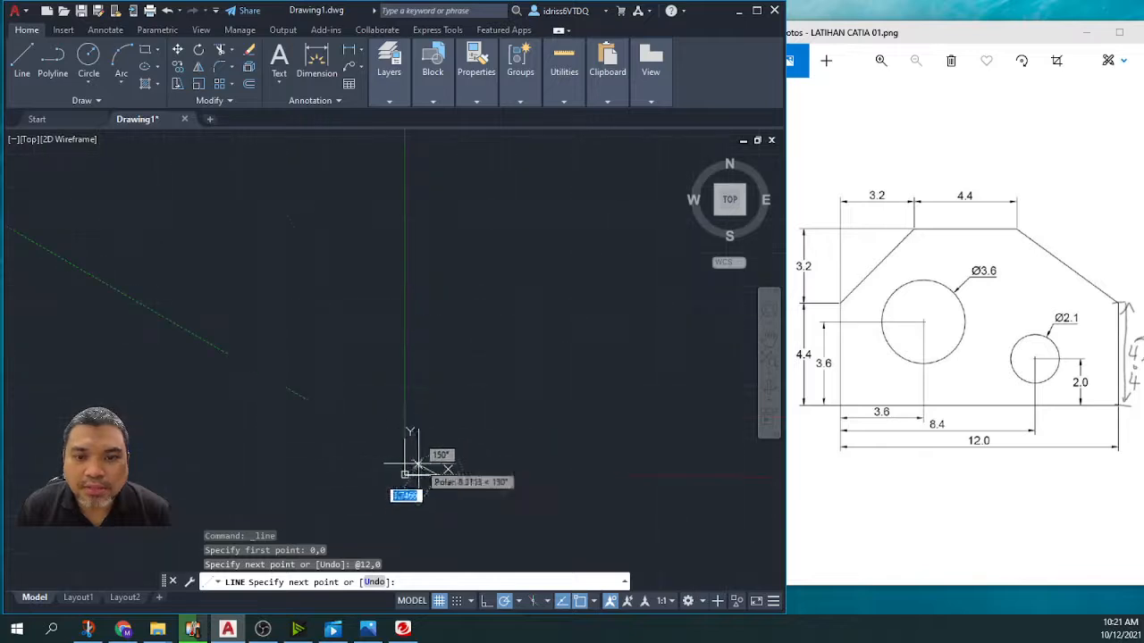
pyautogui.scroll(5, 304, 406)
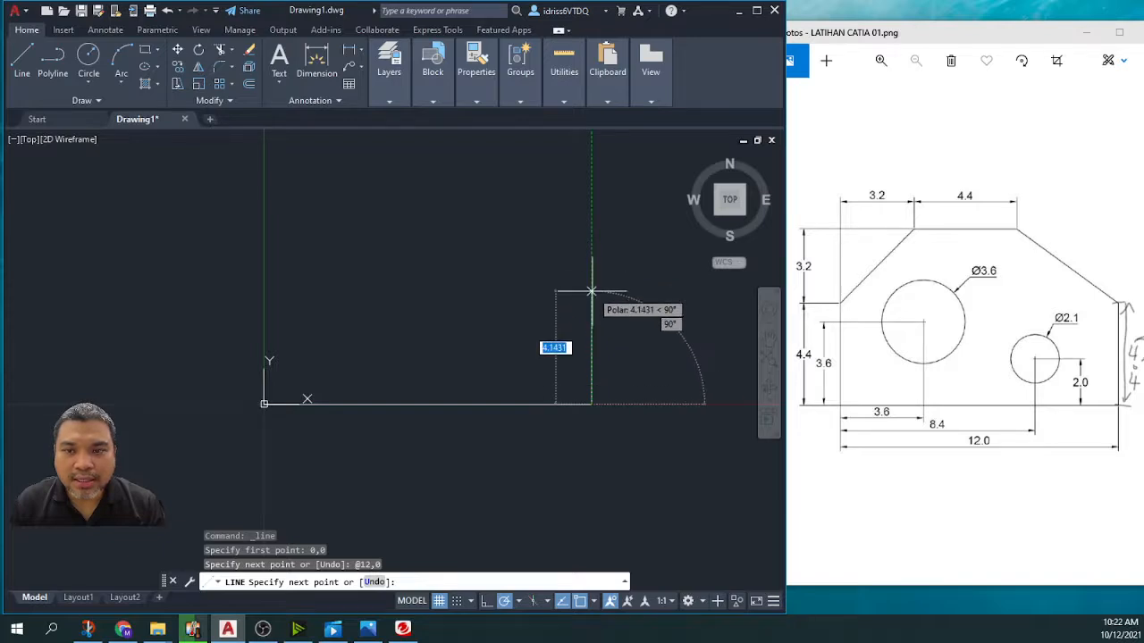
pyautogui.write('4')
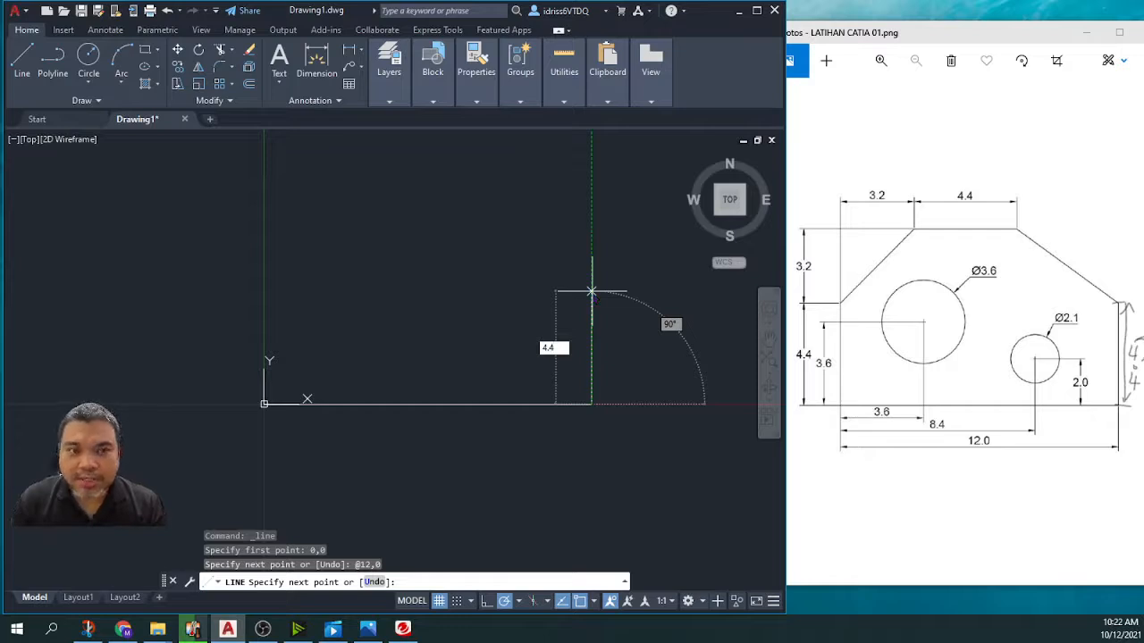
pyautogui.write('.4')
pyautogui.press('Return')
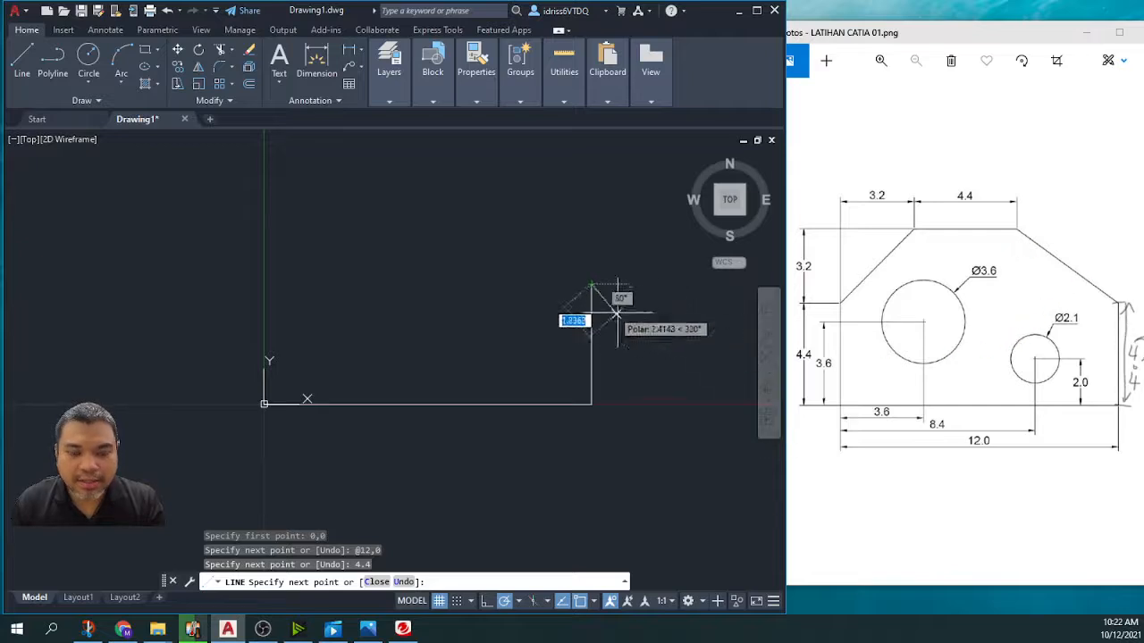
pyautogui.press('Escape')
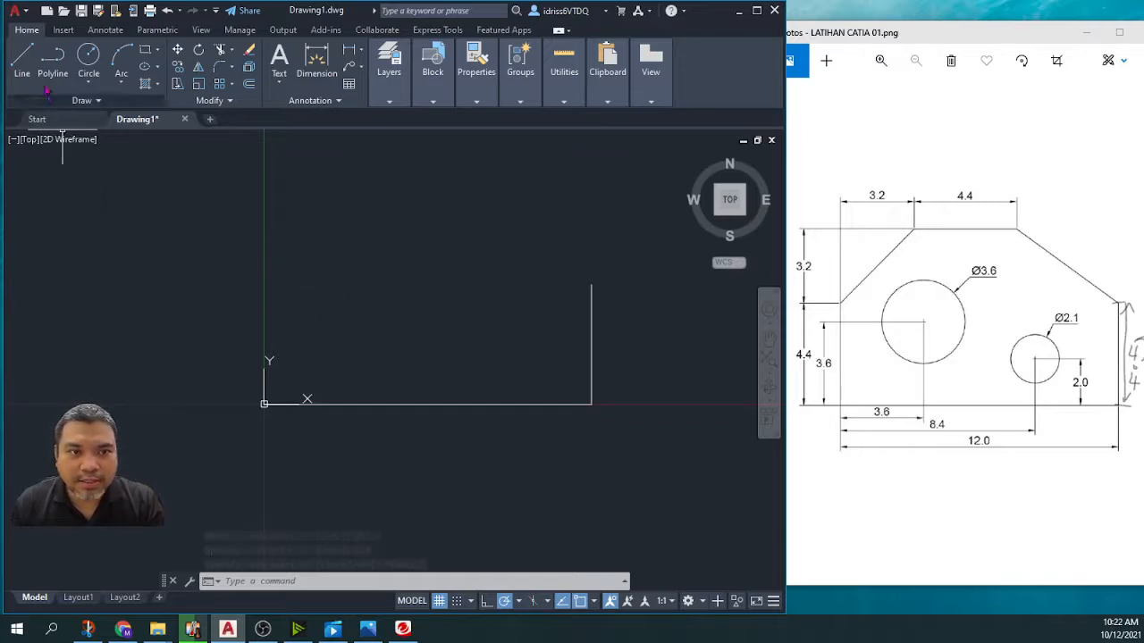
# Step: Draw a trial line from the origin, 10 units long at 35°, finish the Line command and erase the line
pyautogui.click(25, 59)
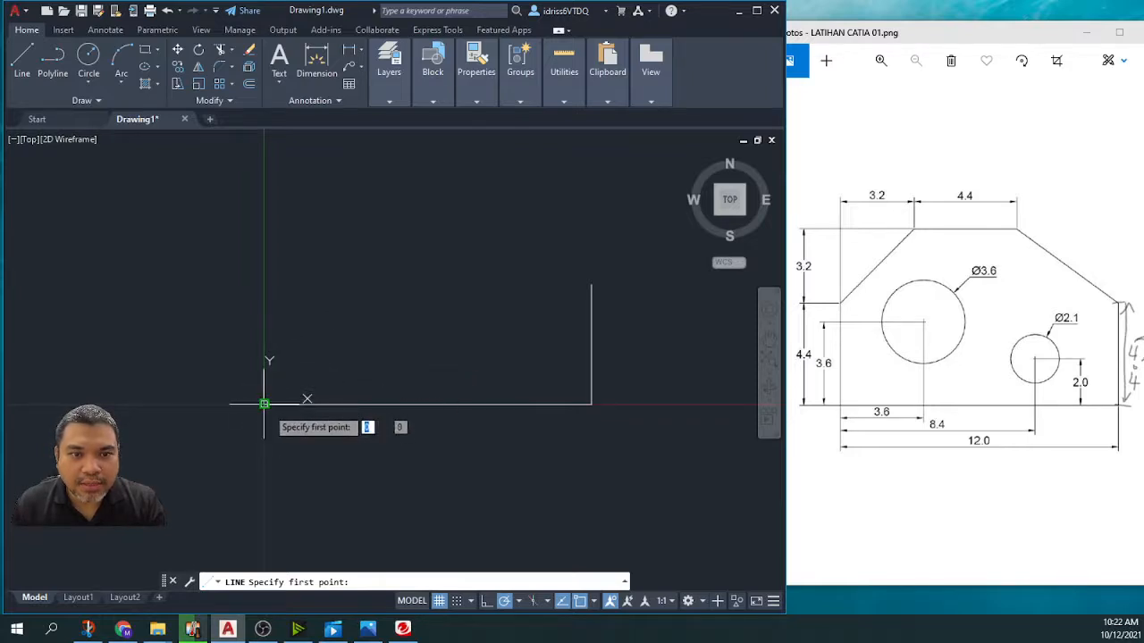
pyautogui.click(264, 403)
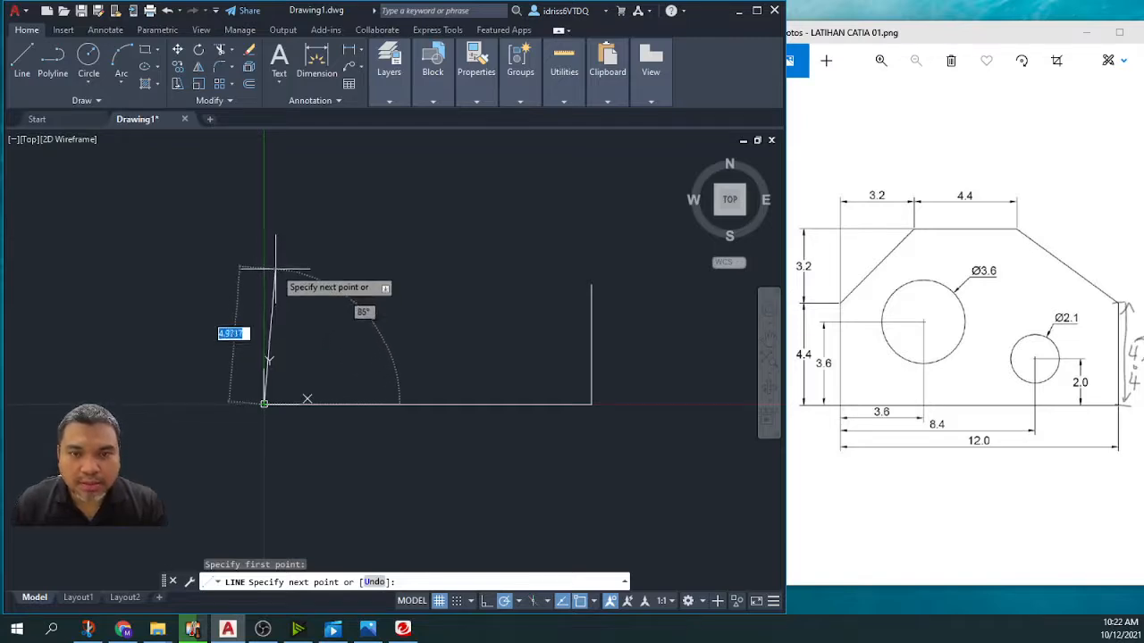
pyautogui.scroll(2, 263, 177)
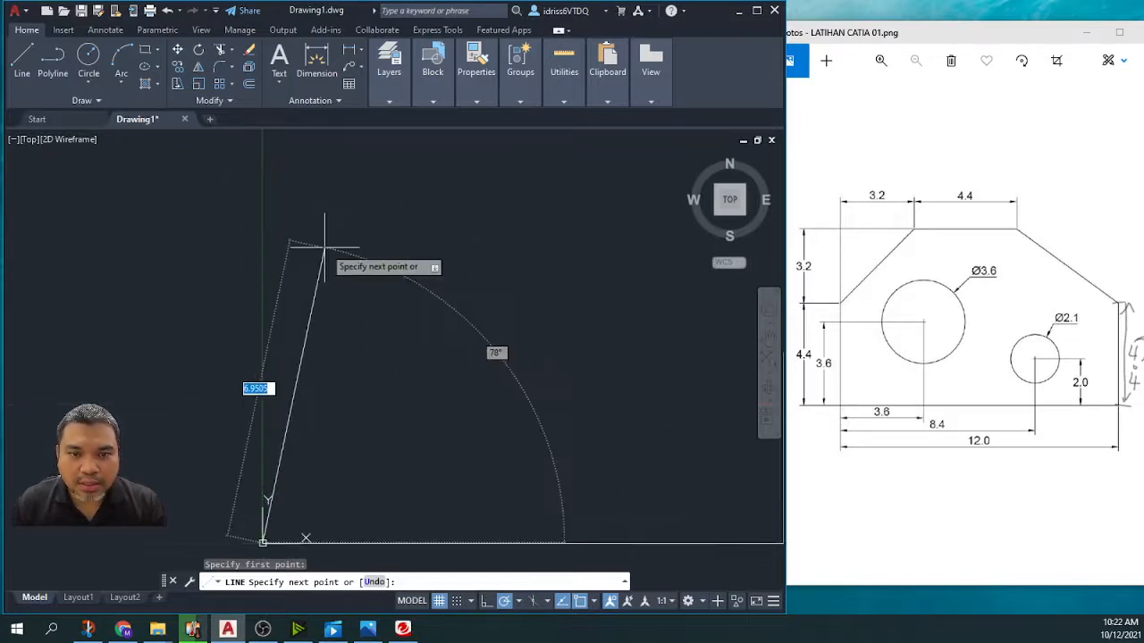
pyautogui.scroll(-2, 317, 248)
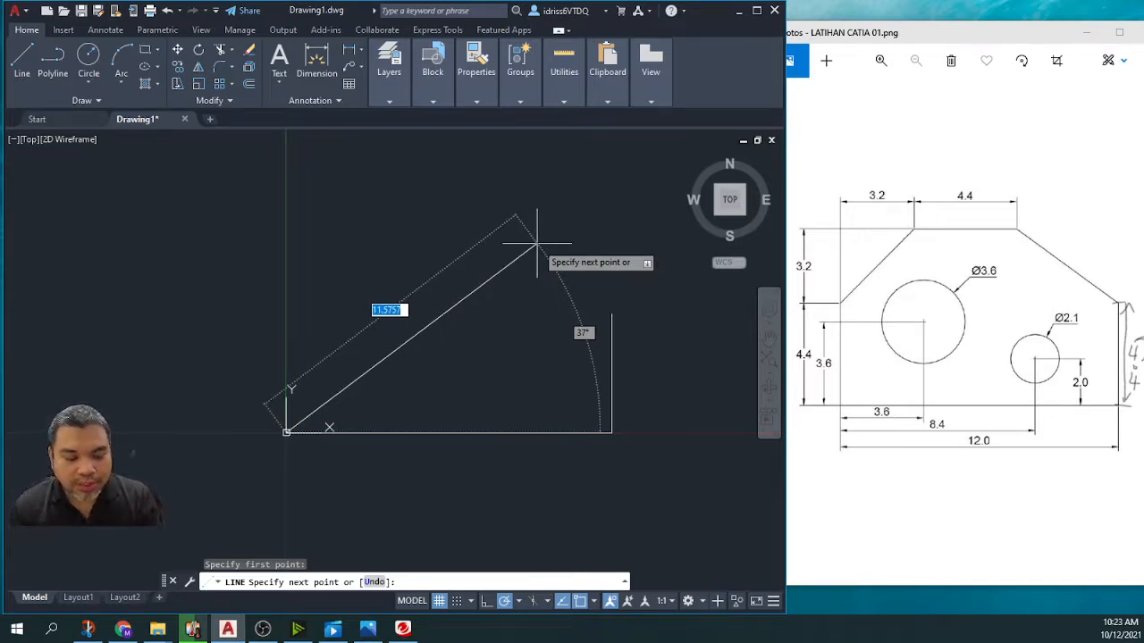
pyautogui.press('shift')
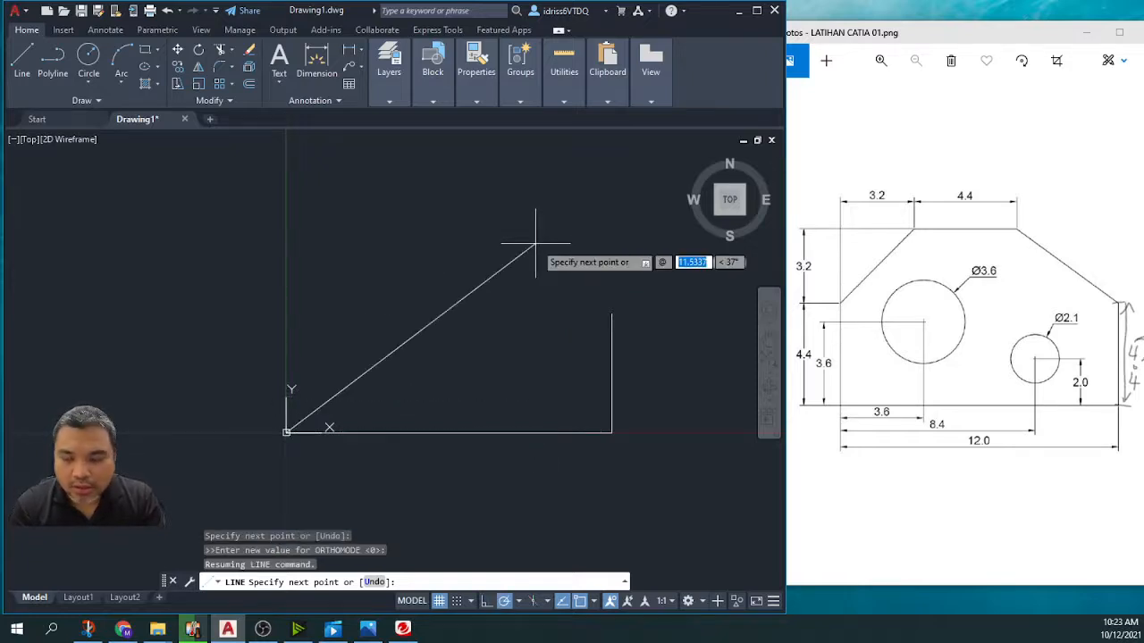
pyautogui.write('10')
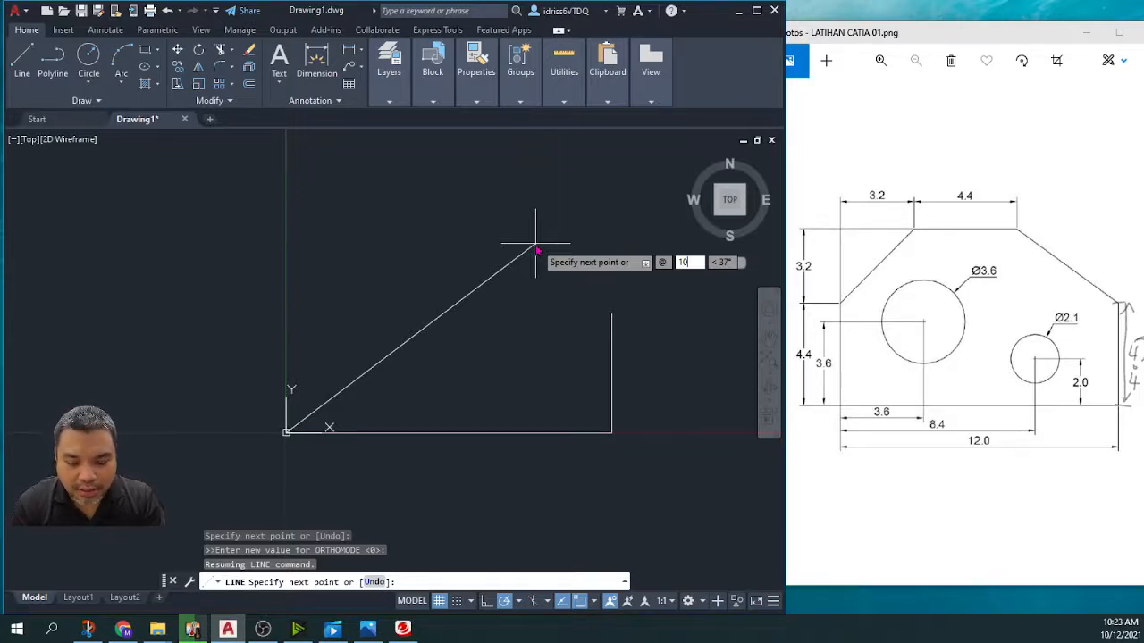
pyautogui.press('Tab')
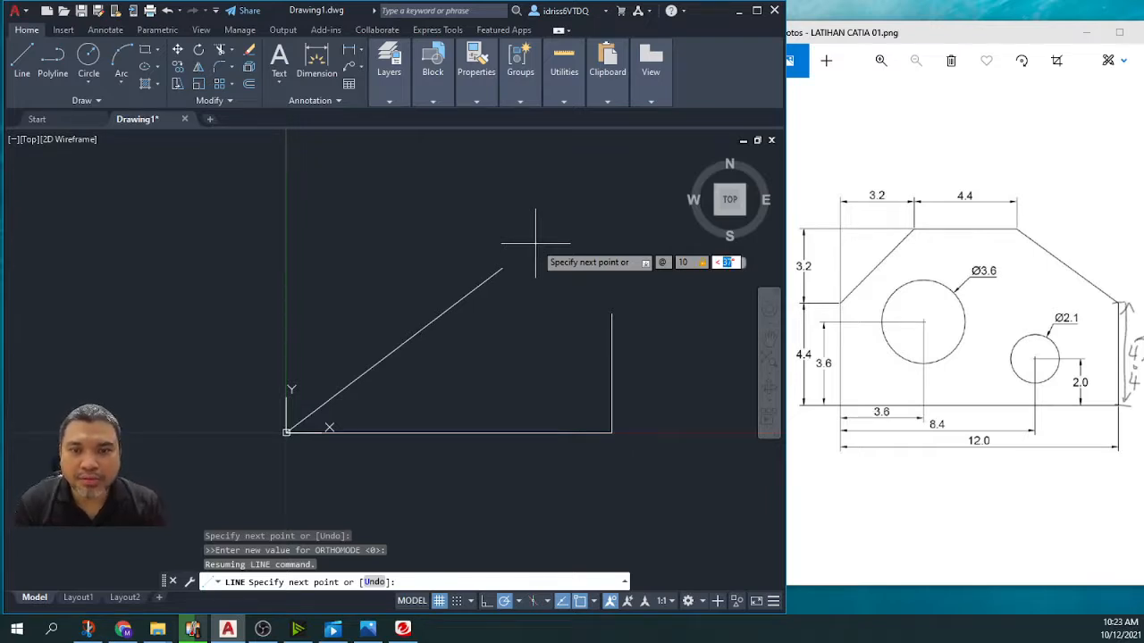
pyautogui.write('35')
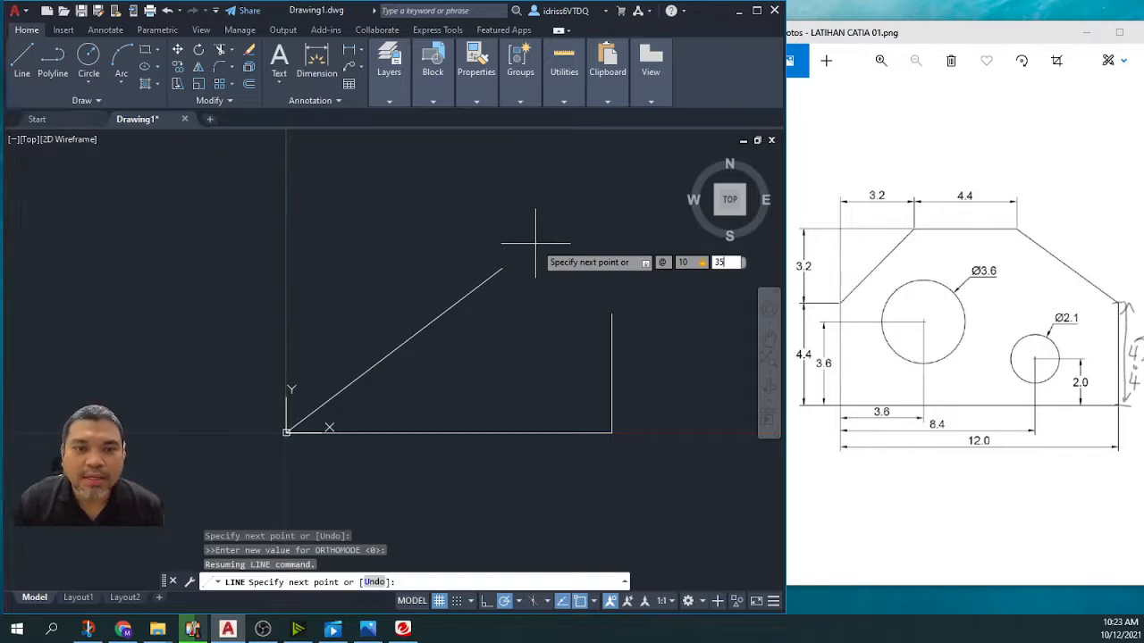
pyautogui.press('Return')
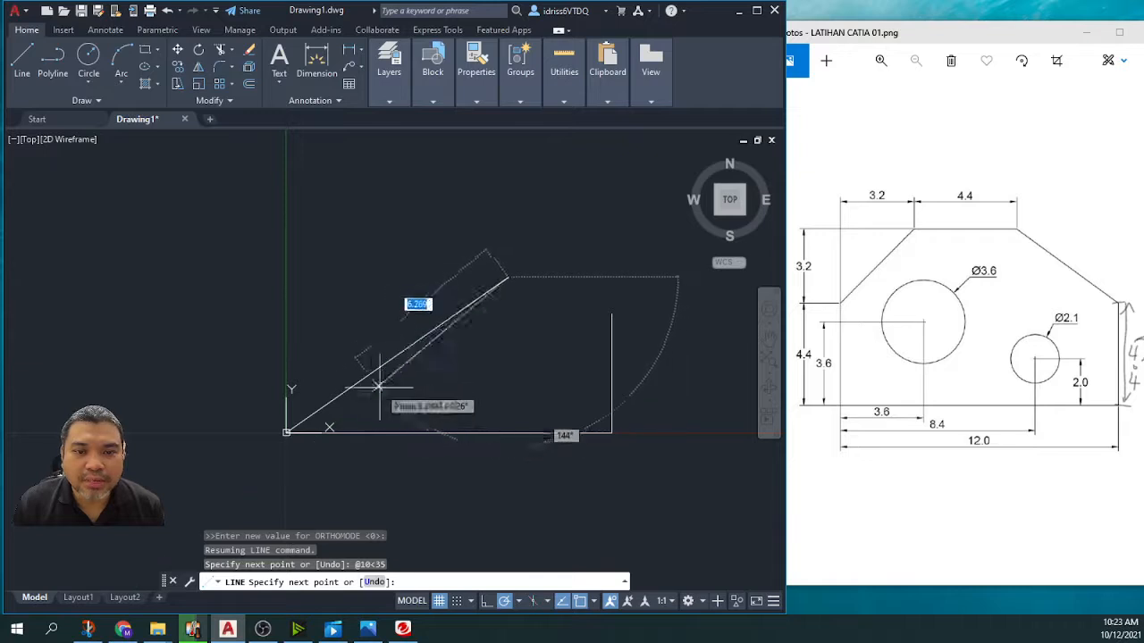
pyautogui.press('Escape')
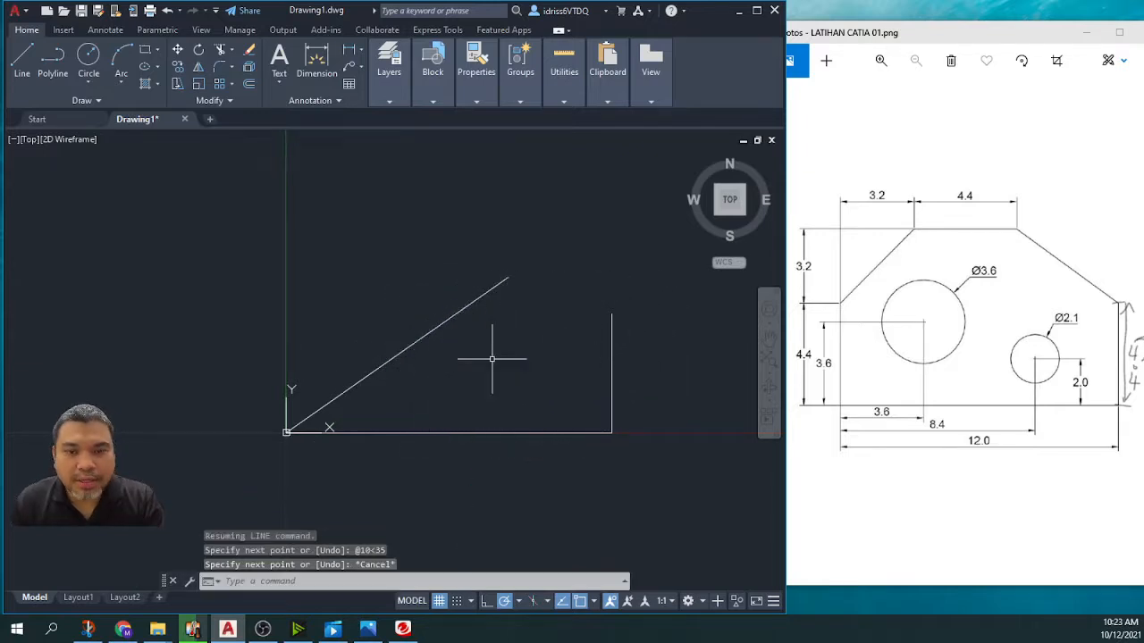
pyautogui.click(472, 303)
pyautogui.press('Delete')
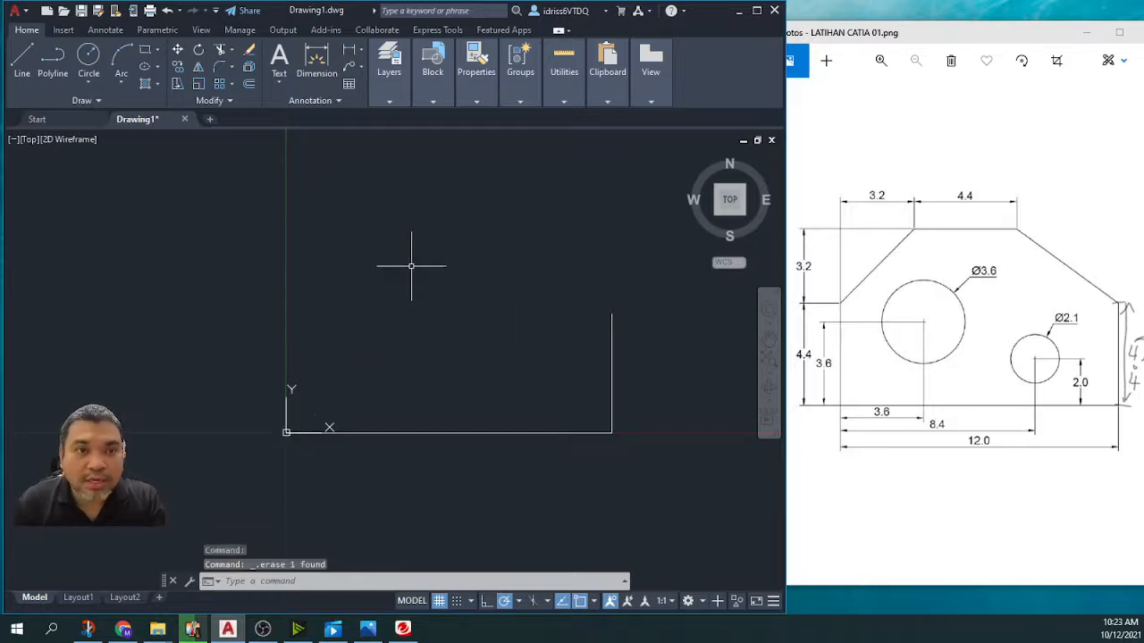
# Step: Draw the profile's left vertical edge from the origin, 4.4 units straight up at 90°
pyautogui.click(24, 60)
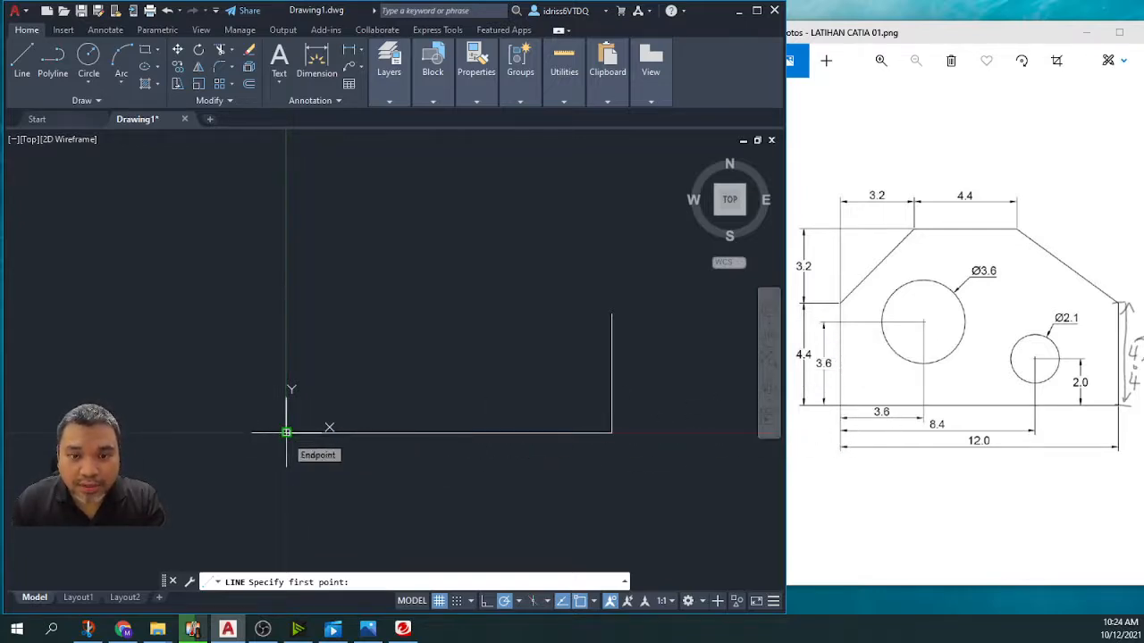
pyautogui.click(286, 432)
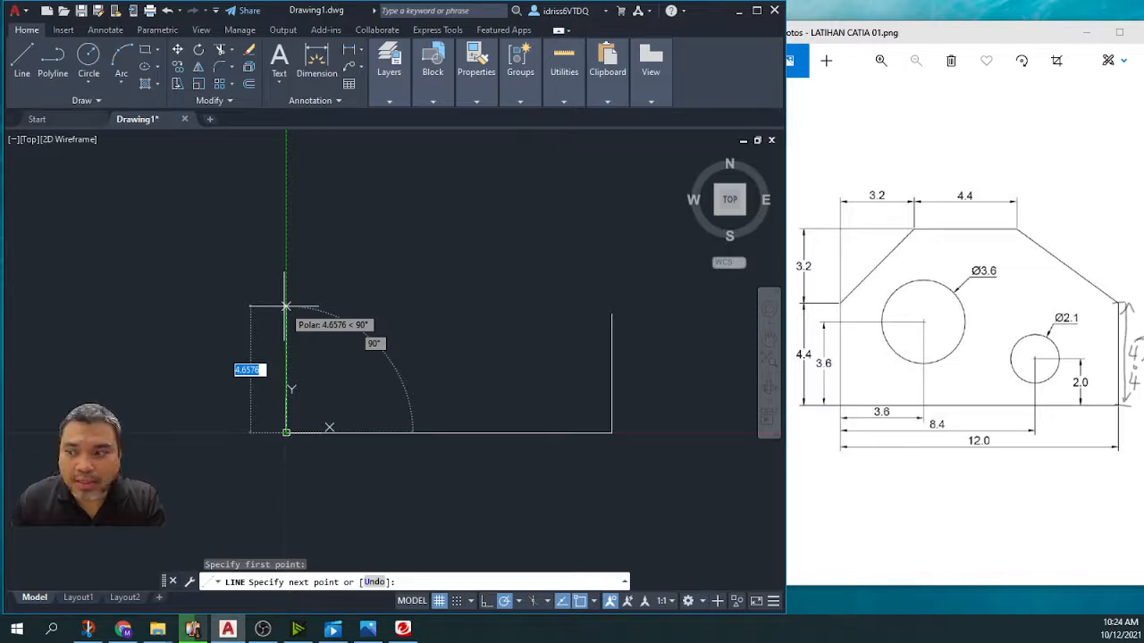
pyautogui.write('4.4')
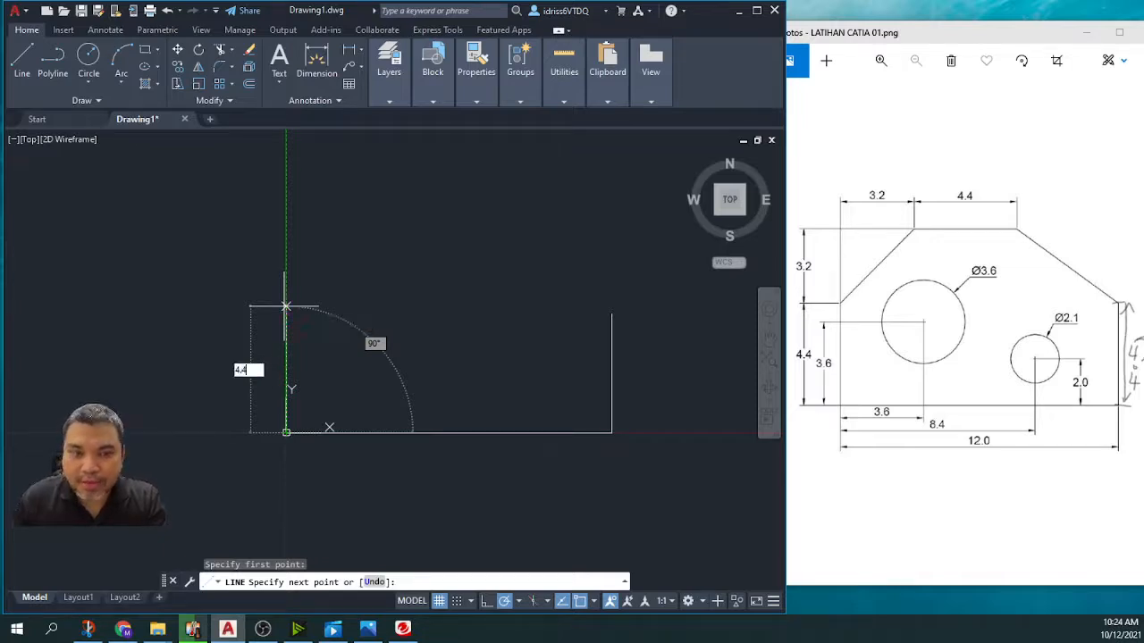
pyautogui.press('Return')
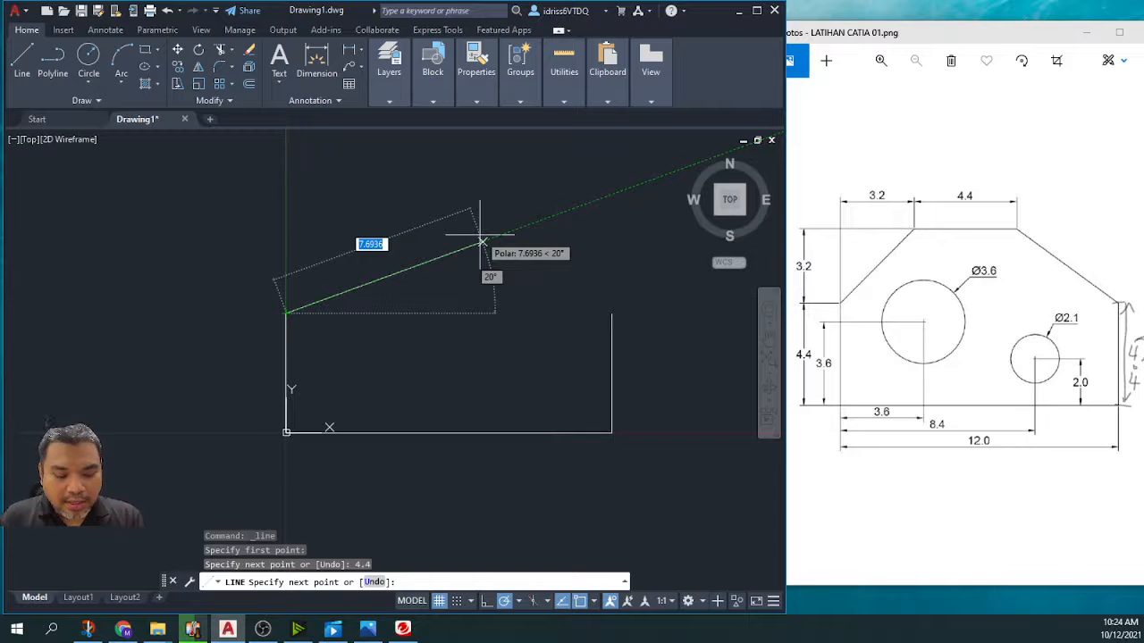
# Step: Continue the line diagonally from the left edge's upper end to the relative point 3.2,3.2
pyautogui.press('shift')
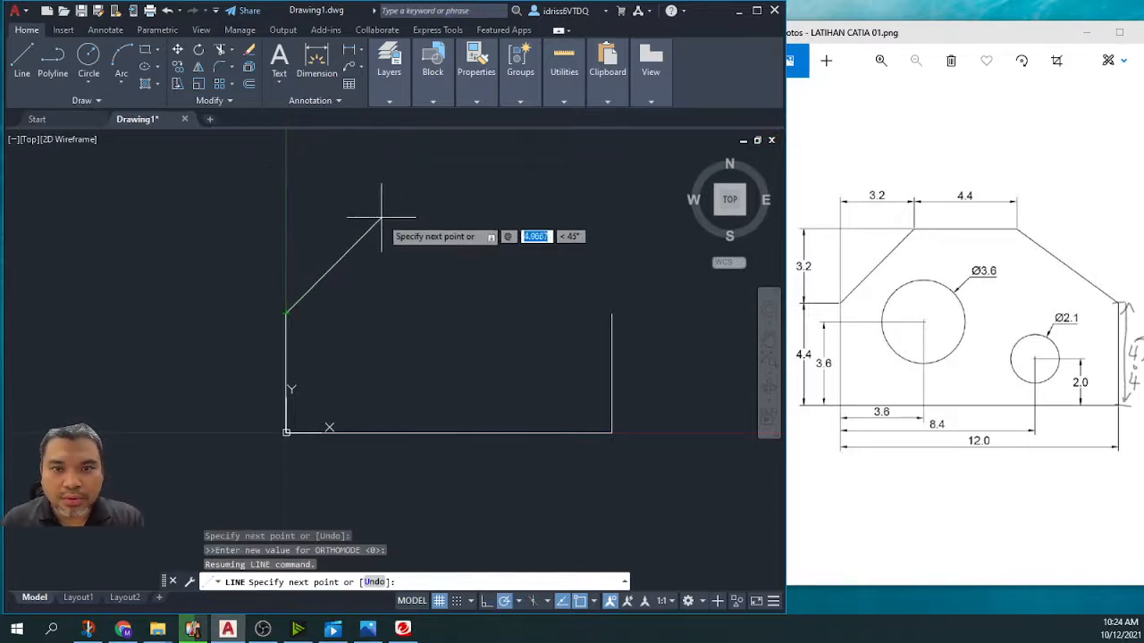
pyautogui.write('3.2')
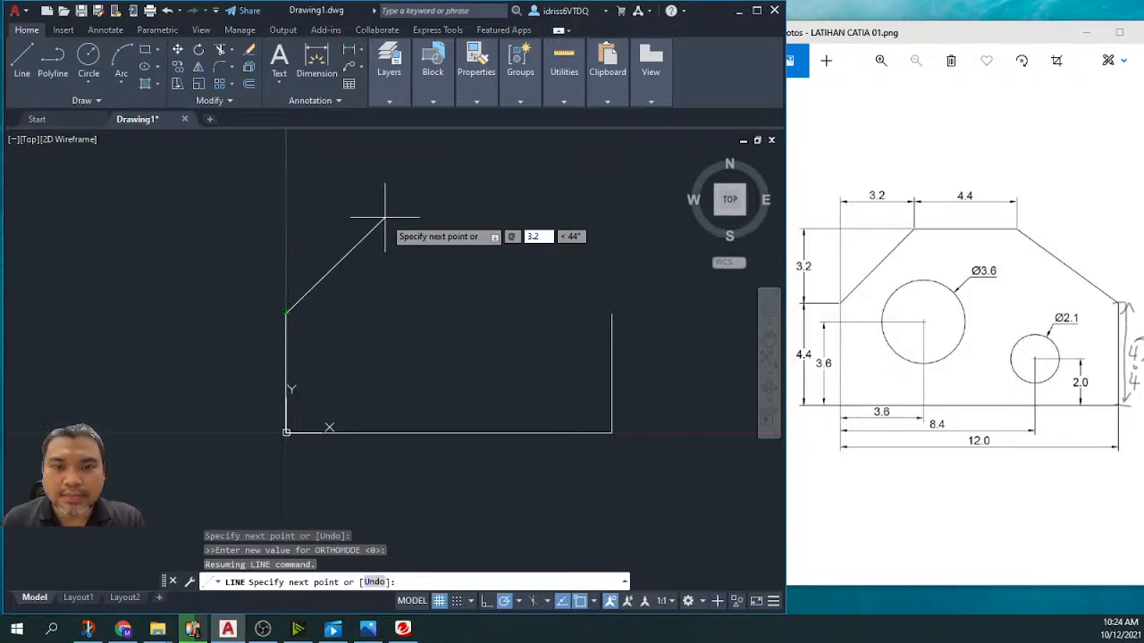
pyautogui.press('Tab')
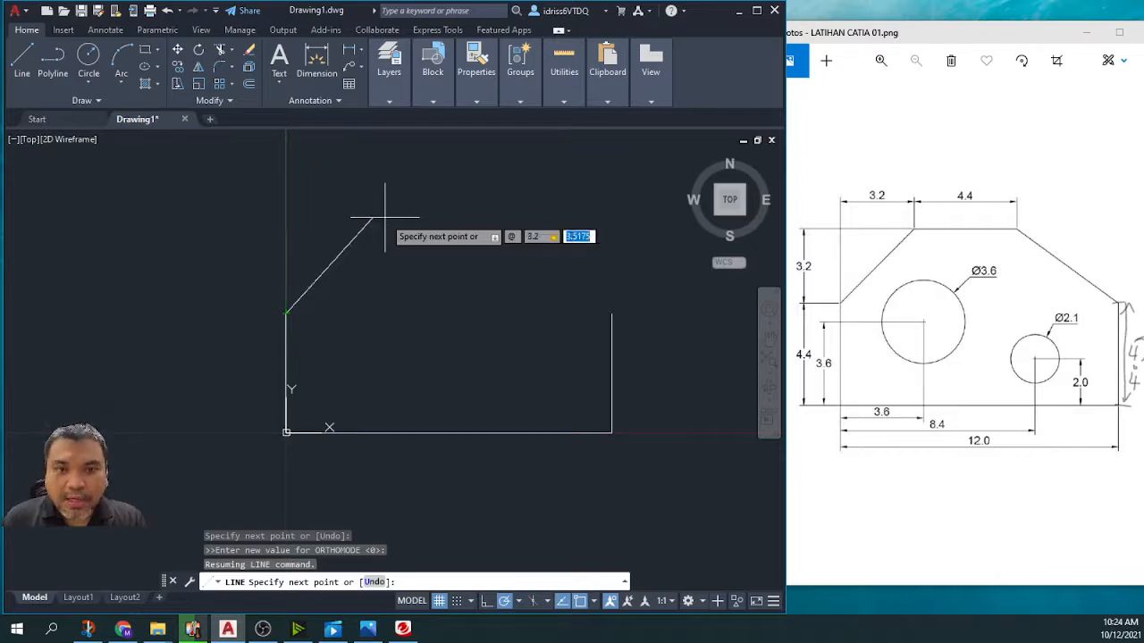
pyautogui.write('3.2')
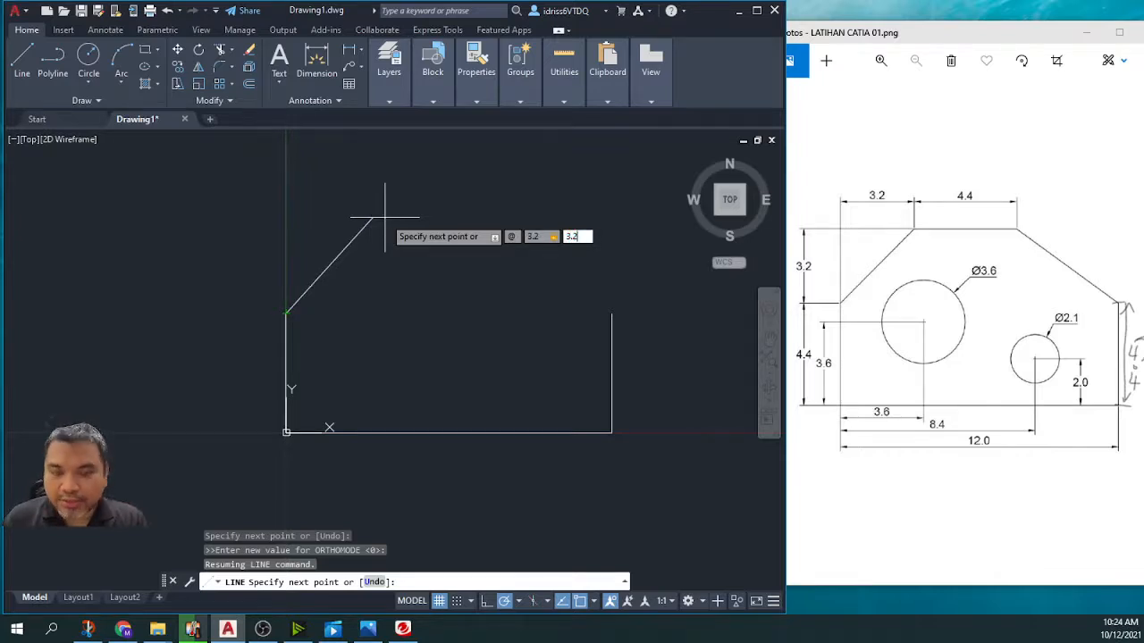
pyautogui.press('Return')
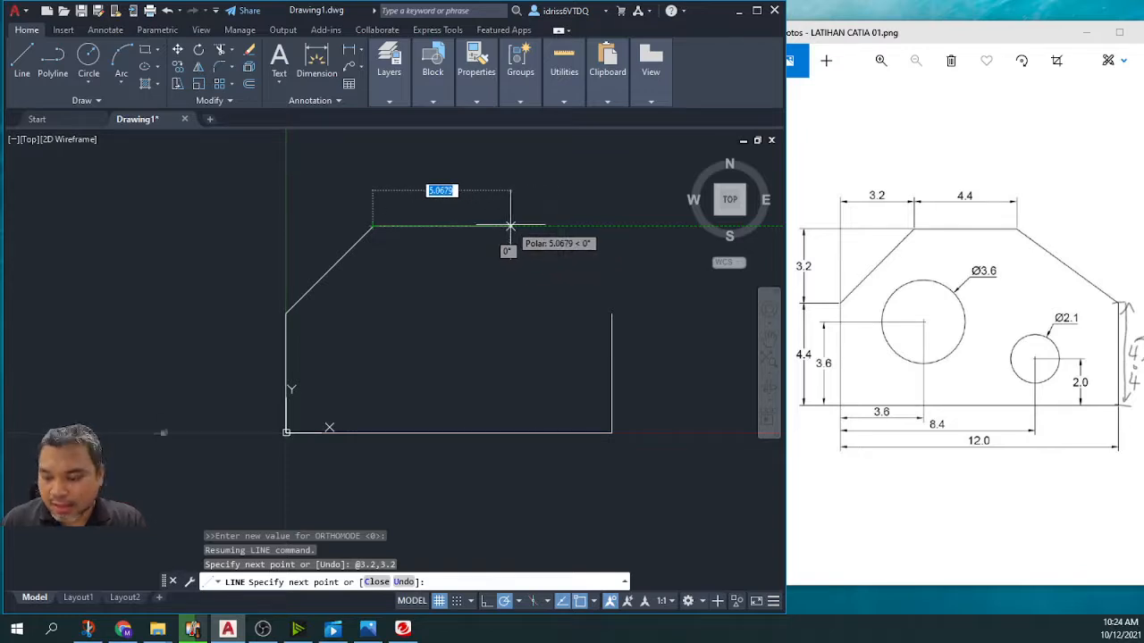
# Step: Add the 4.4-unit horizontal top edge, connect it to the upper end of the right vertical edge, and finish the line
pyautogui.write('4.4')
pyautogui.press('Return')
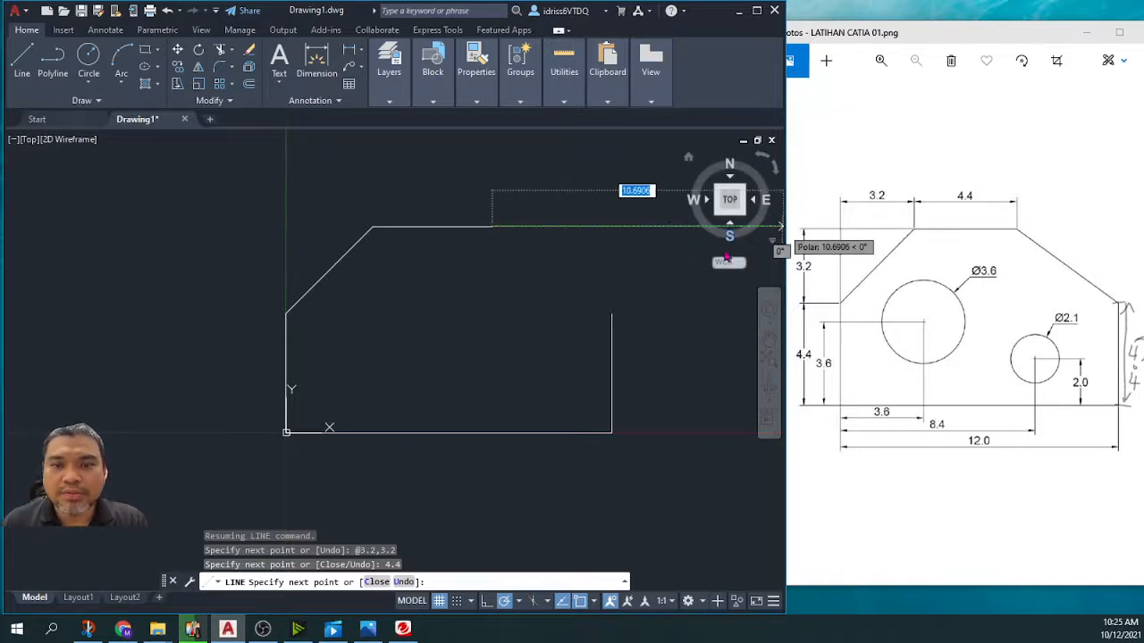
pyautogui.click(611, 313)
pyautogui.press('Escape')
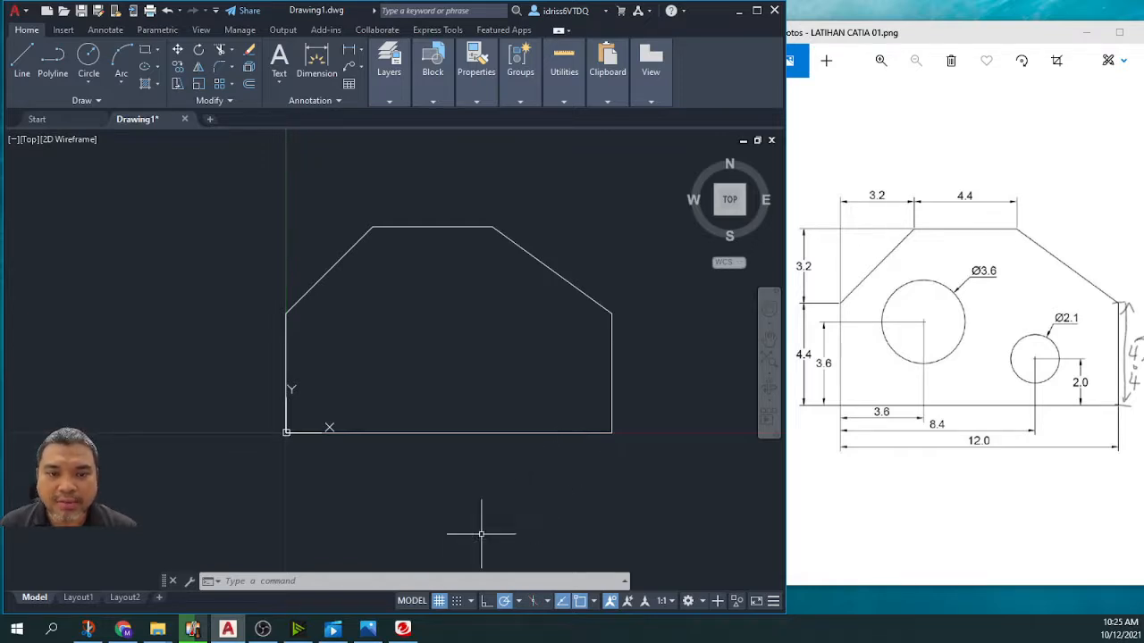
# Step: Offset the base line upward and the left vertical edge inward by 3.6 to locate the large hole's centre
pyautogui.click(383, 582)
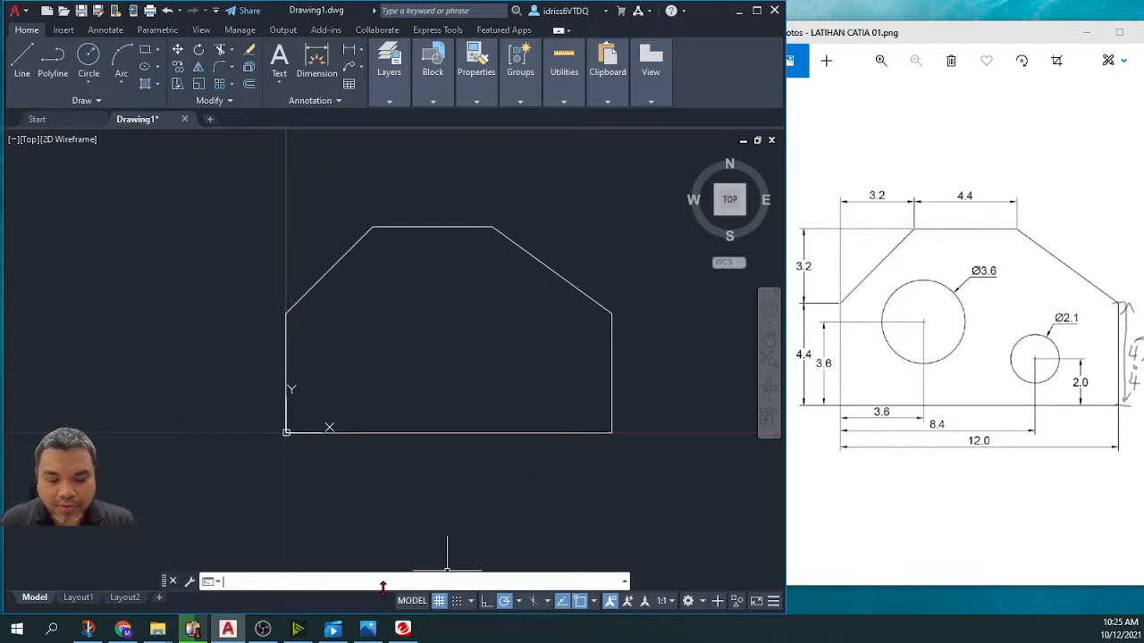
pyautogui.write('OFF')
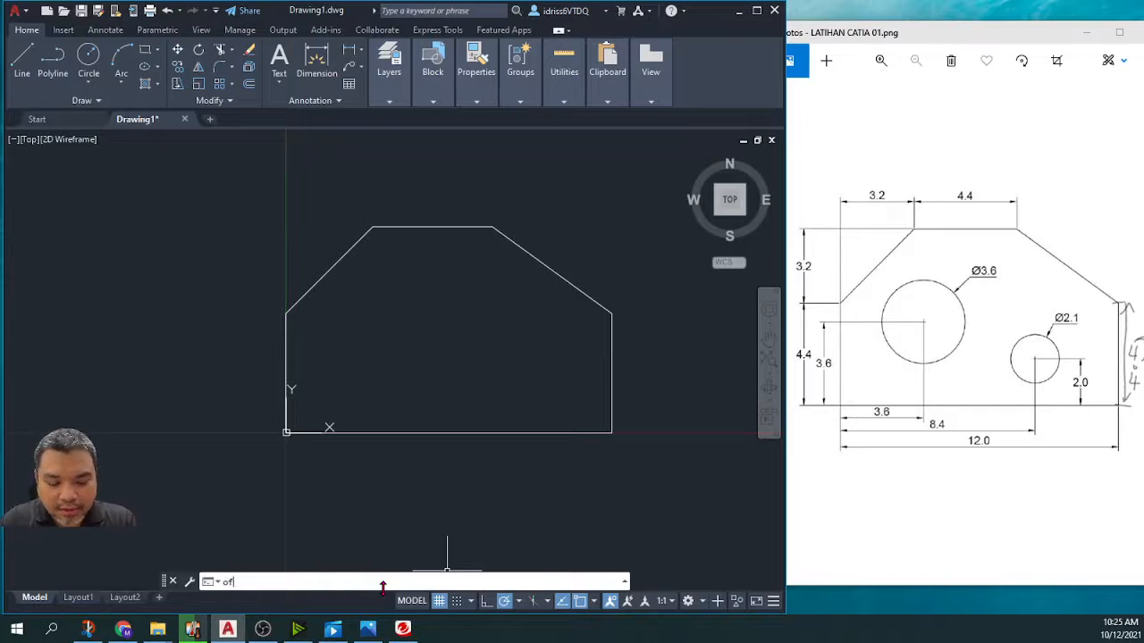
pyautogui.write('SET')
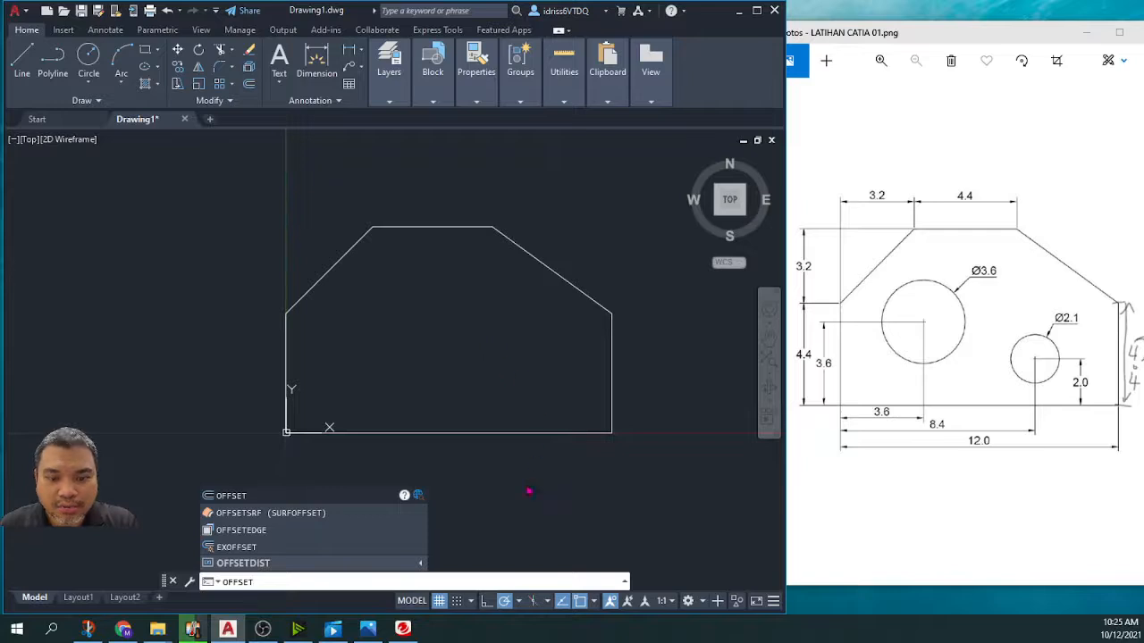
pyautogui.press('Return')
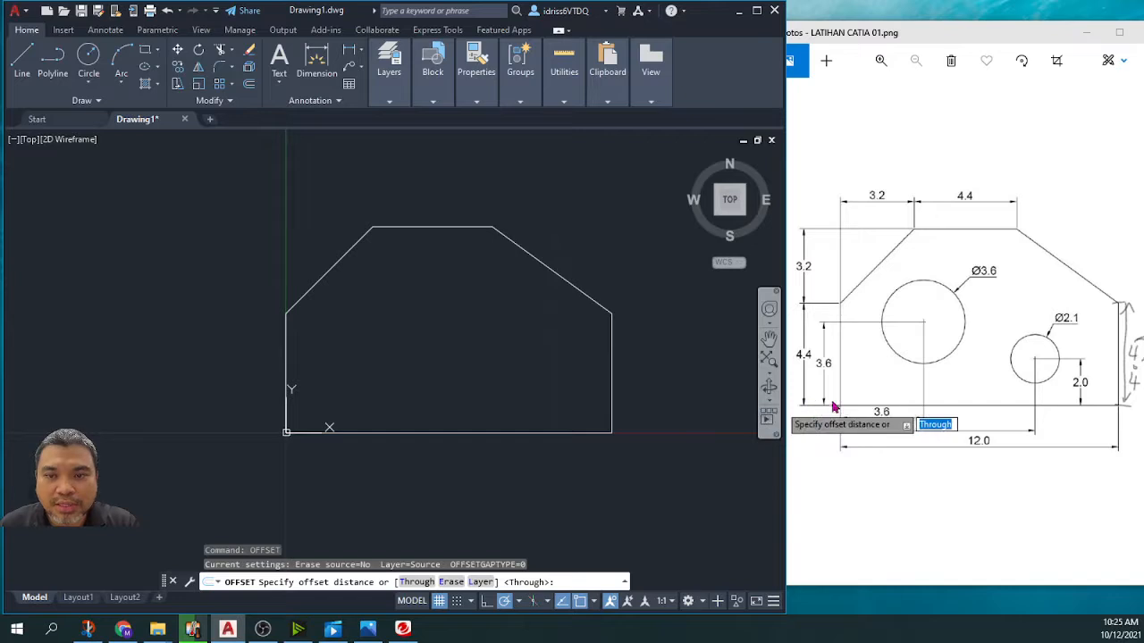
pyautogui.write('3.6')
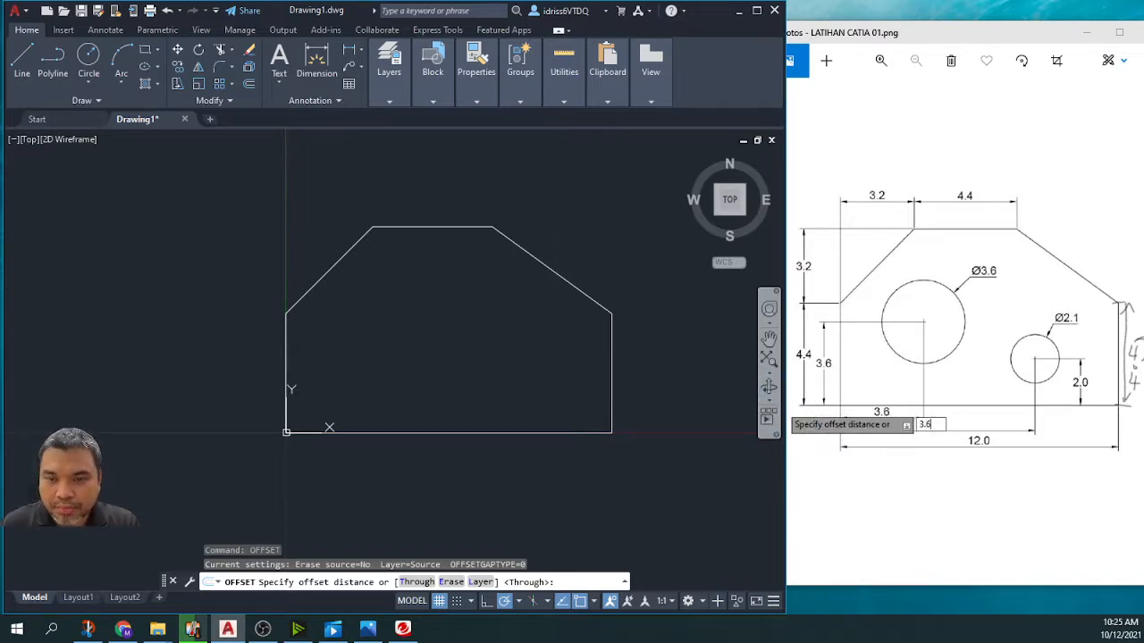
pyautogui.press('Return')
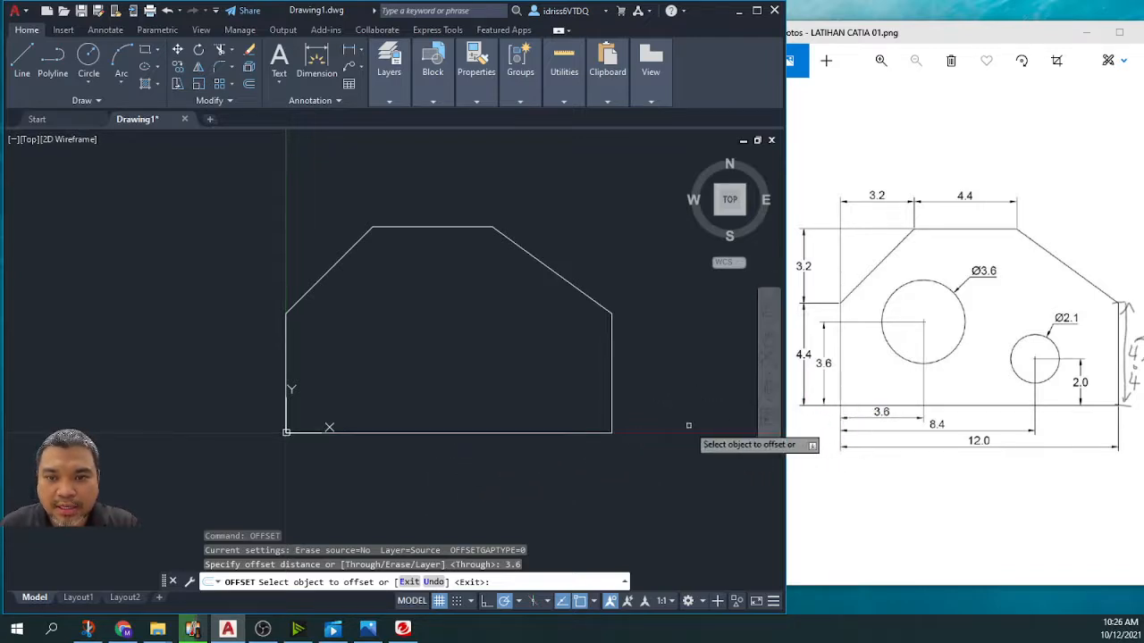
pyautogui.click(563, 432)
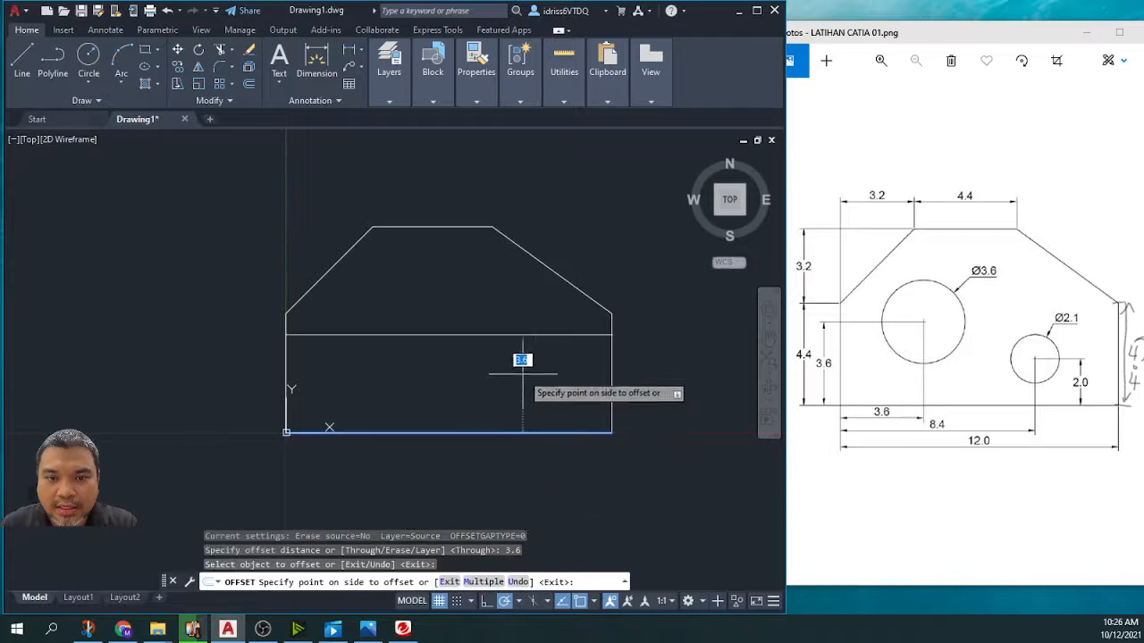
pyautogui.click(449, 362)
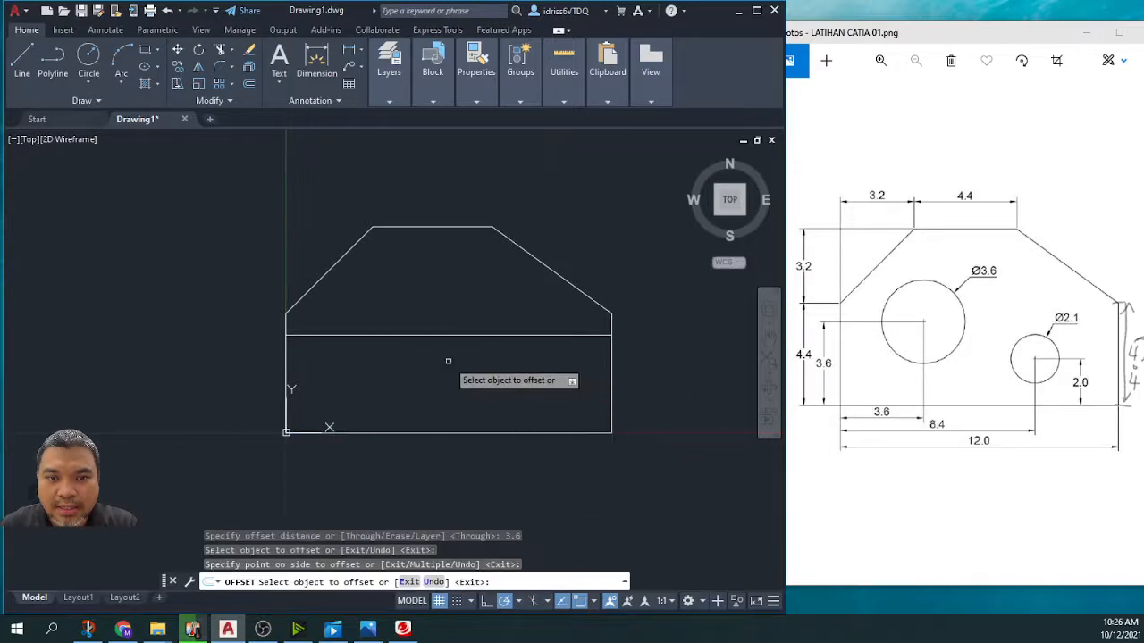
pyautogui.click(288, 361)
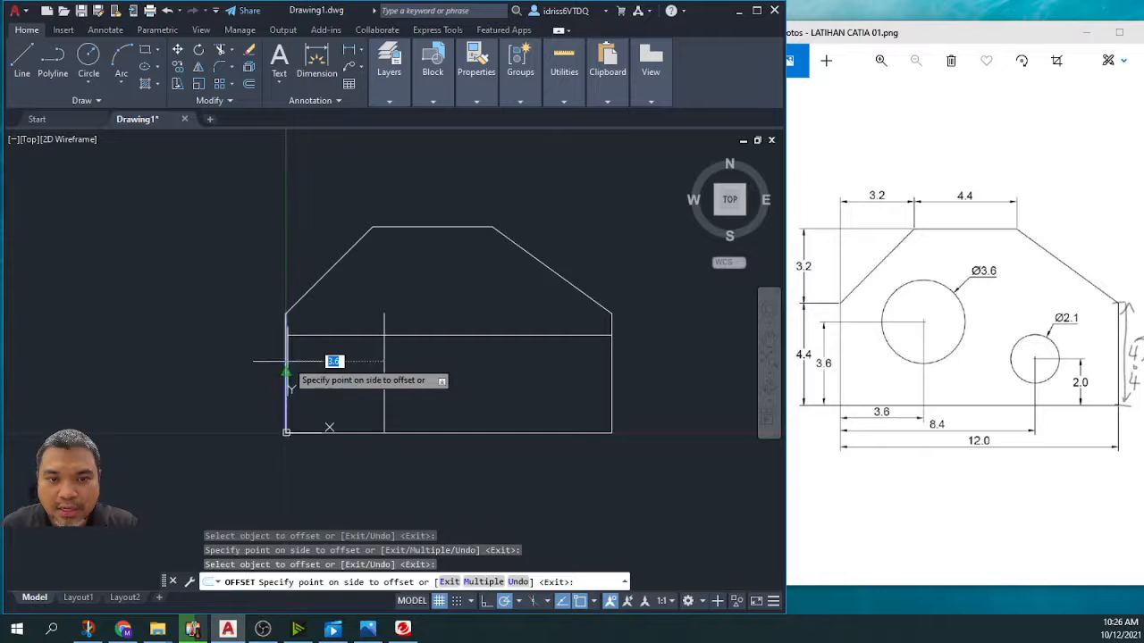
pyautogui.click(373, 365)
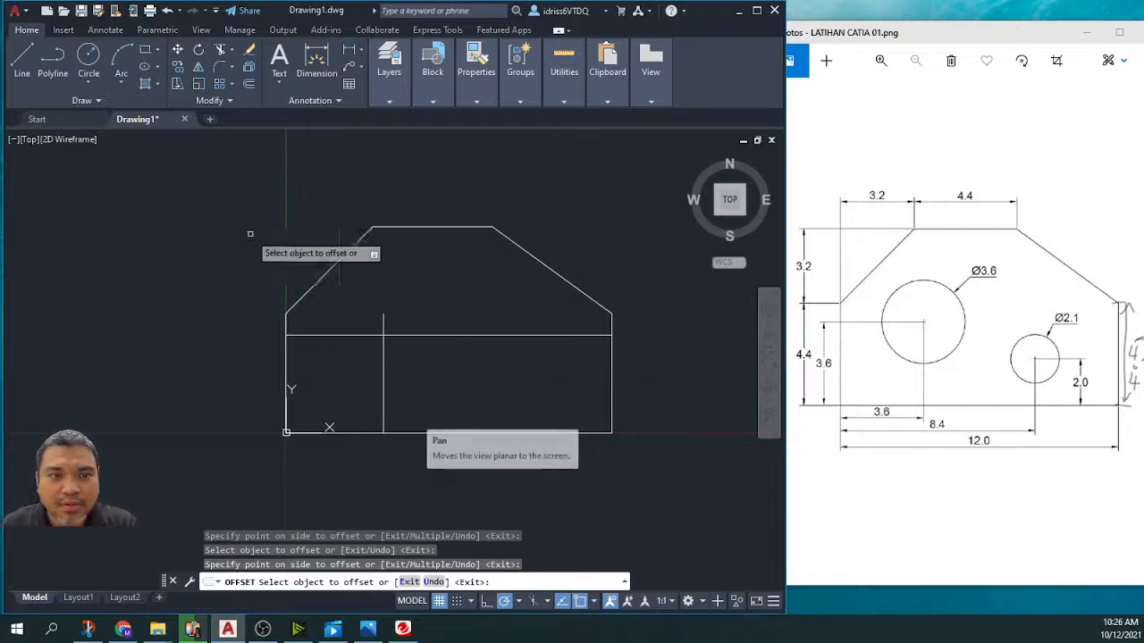
# Step: Draw a circle of diameter 3.6 centred on the intersection of the two offset lines
pyautogui.click(87, 56)
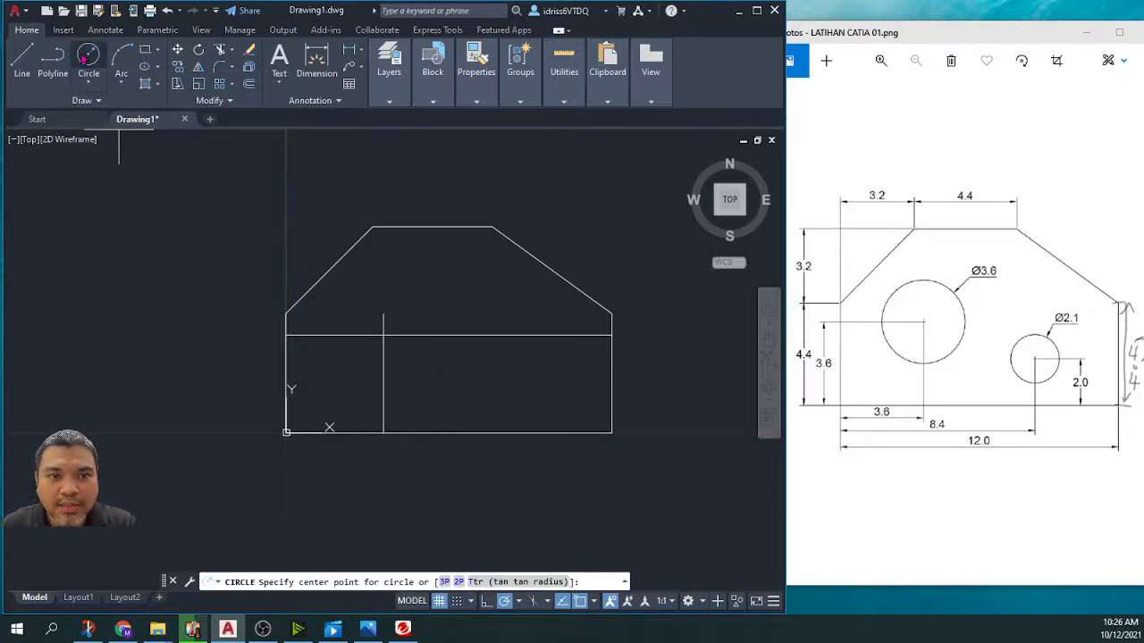
pyautogui.click(384, 336)
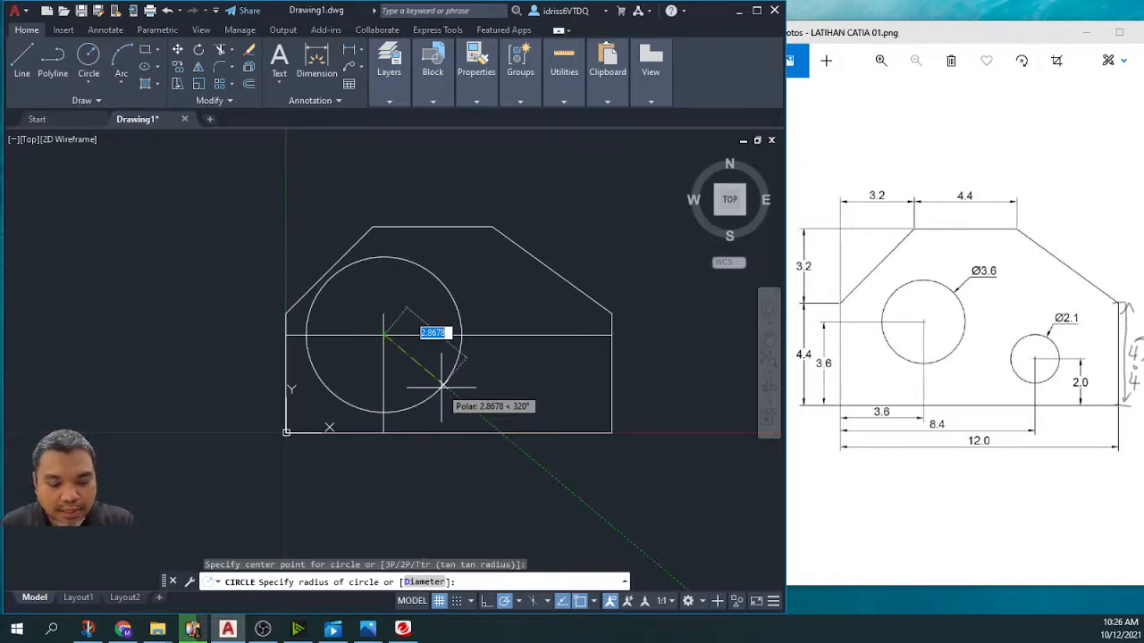
pyautogui.press('F8')
pyautogui.press('F8')
pyautogui.write('D')
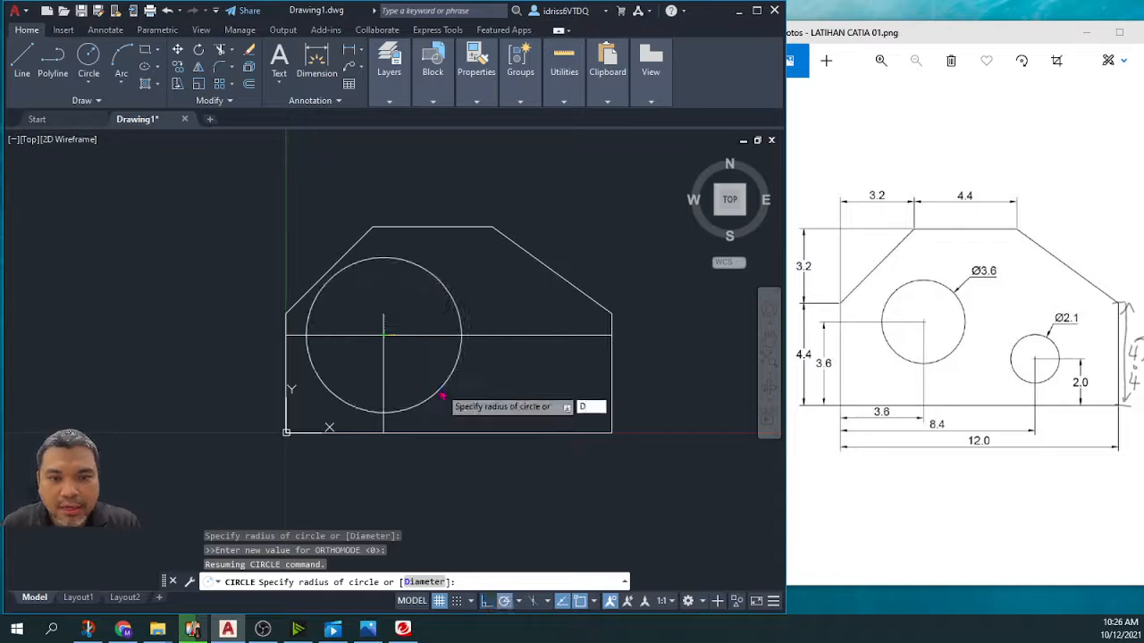
pyautogui.press('Return')
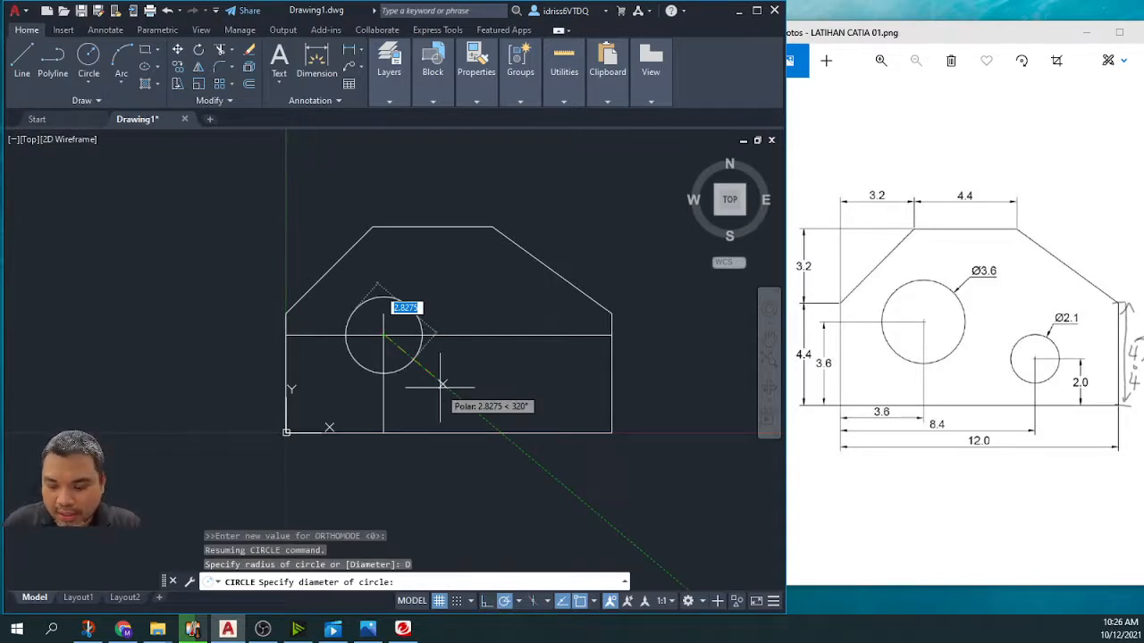
pyautogui.write('3')
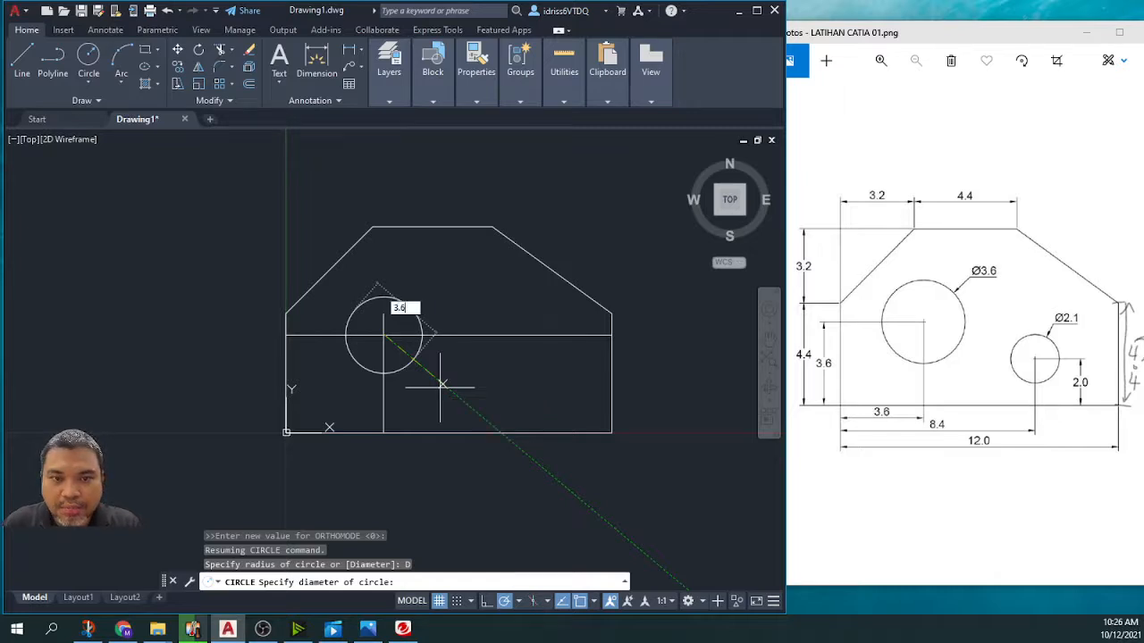
pyautogui.write('.6')
pyautogui.press('Return')
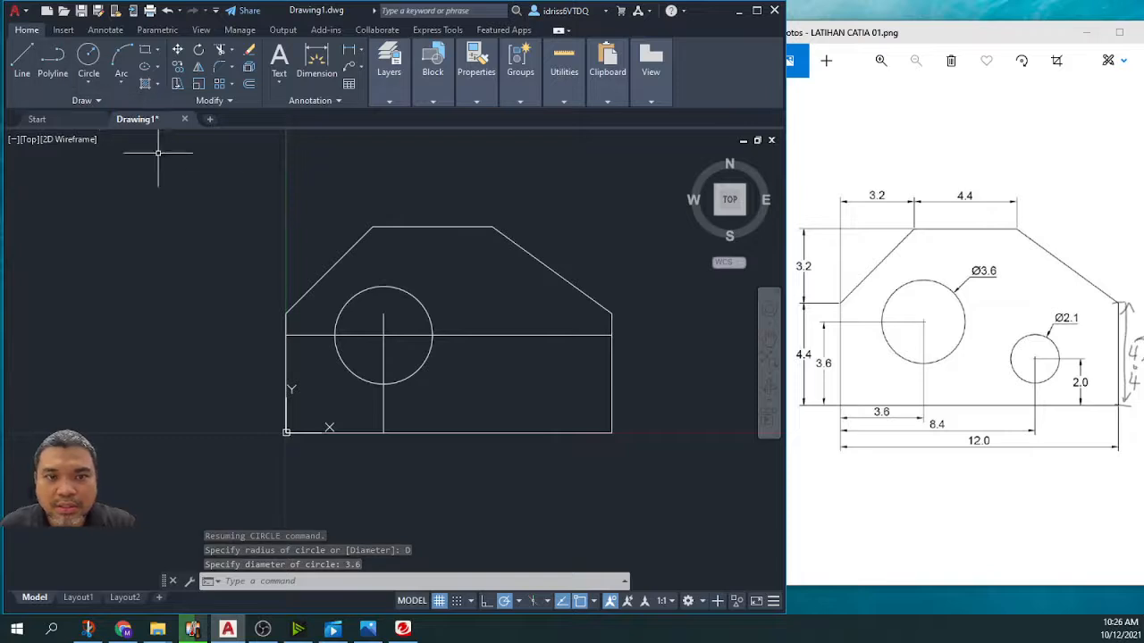
pyautogui.press('Escape')
pyautogui.press('Escape')
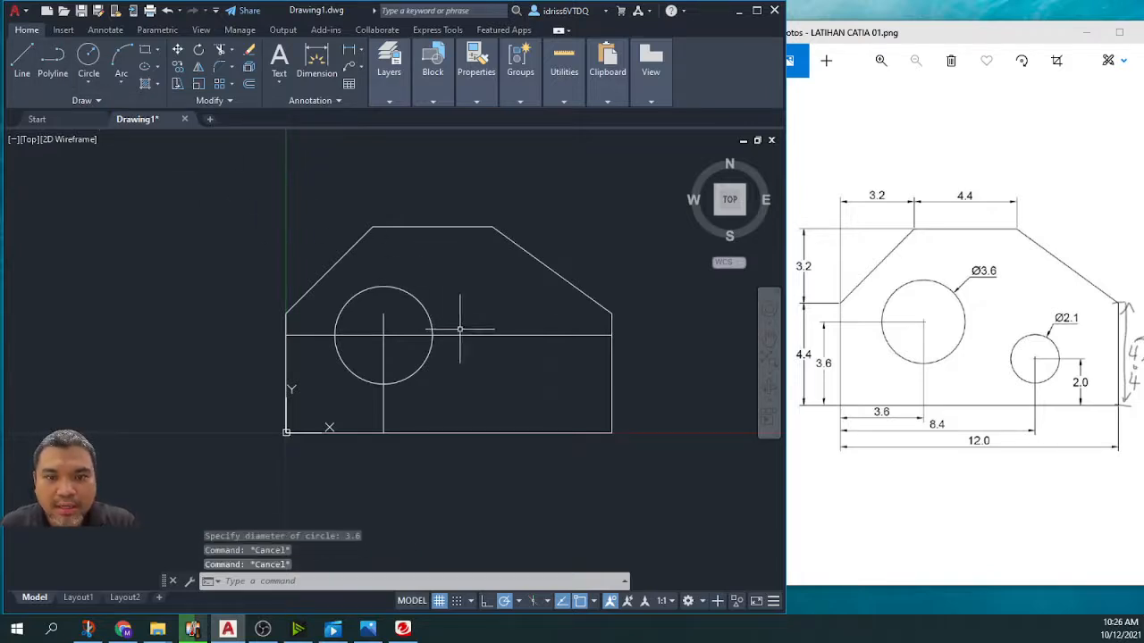
# Step: Delete the horizontal and vertical offset lines that located the large circle's centre
pyautogui.click(462, 334)
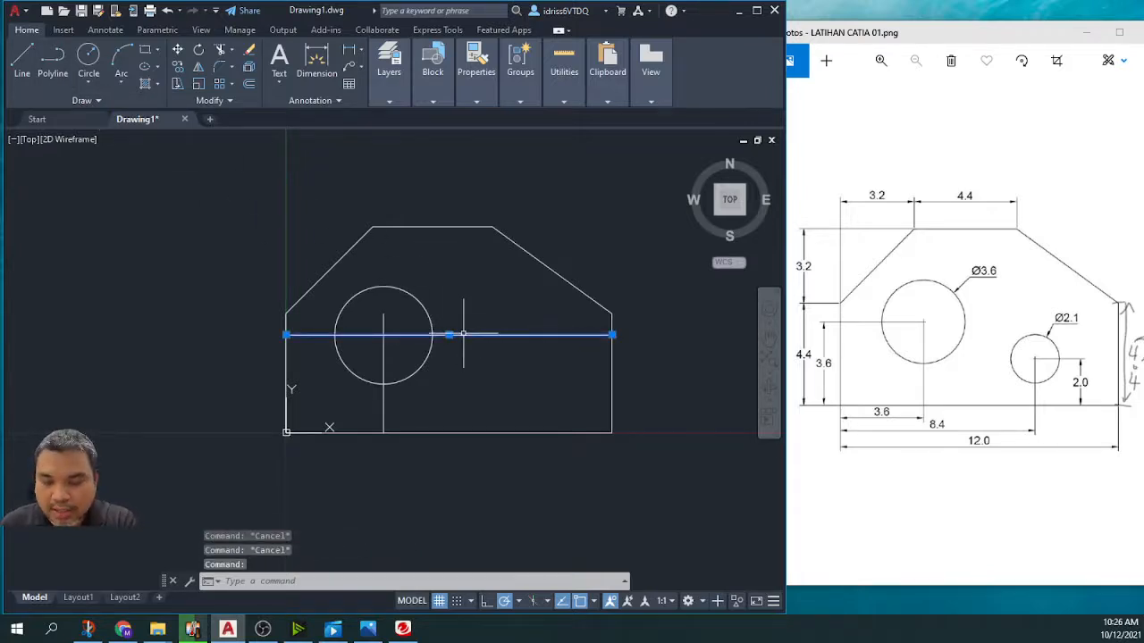
pyautogui.press('Delete')
pyautogui.click(384, 395)
pyautogui.press('Delete')
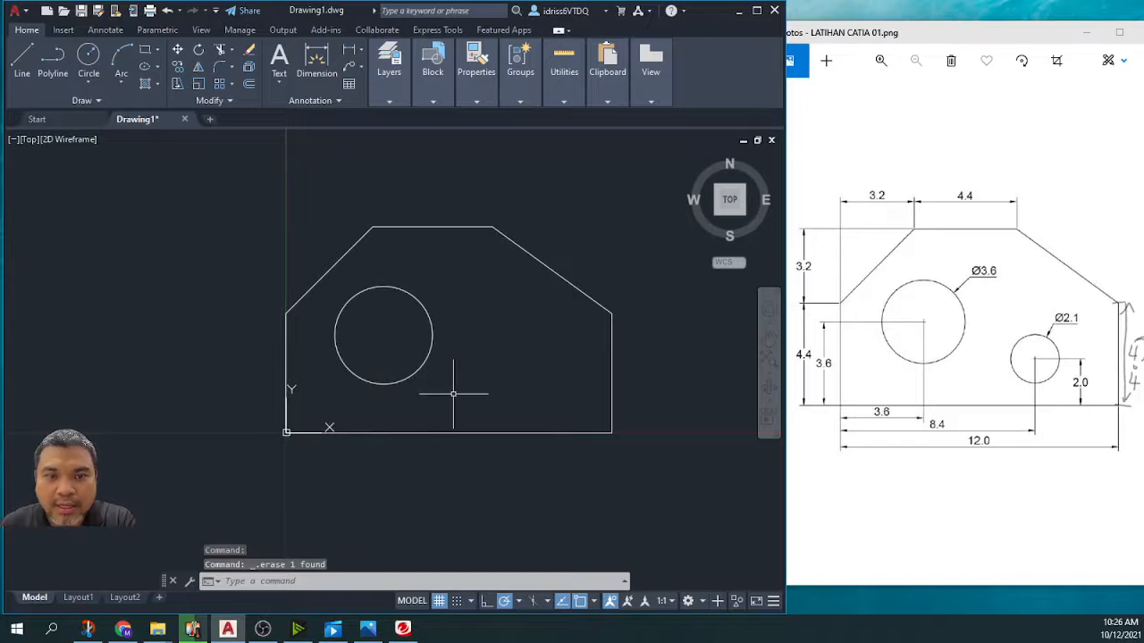
# Step: Check the large circle's centre coordinates and diameter in its quick properties, and clear the selection
pyautogui.click(434, 330)
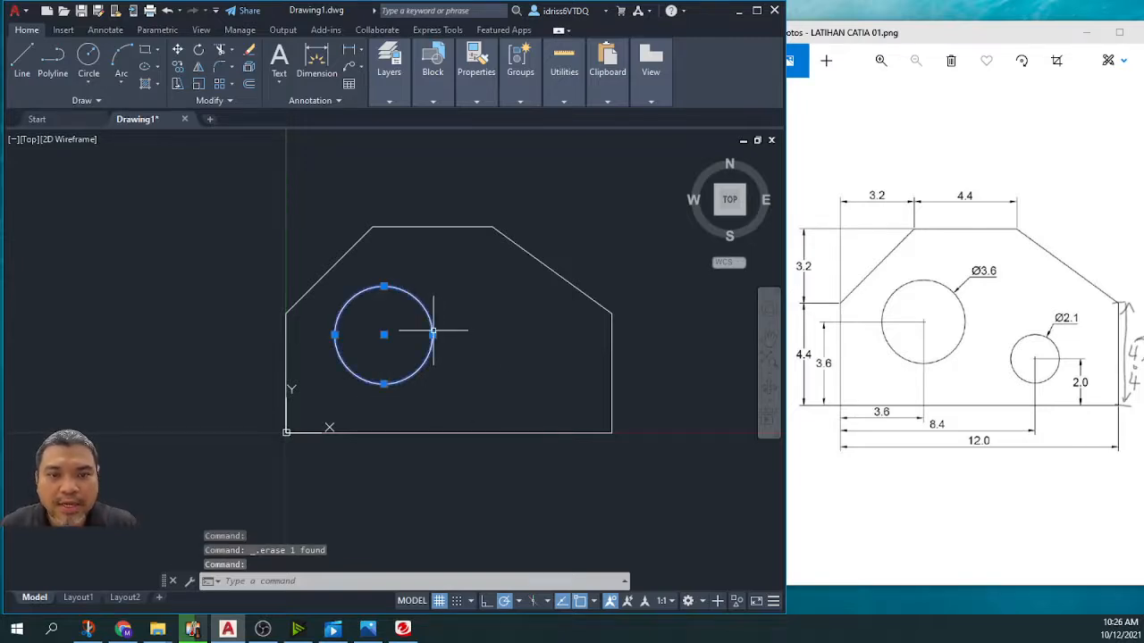
pyautogui.doubleClick(433, 331)
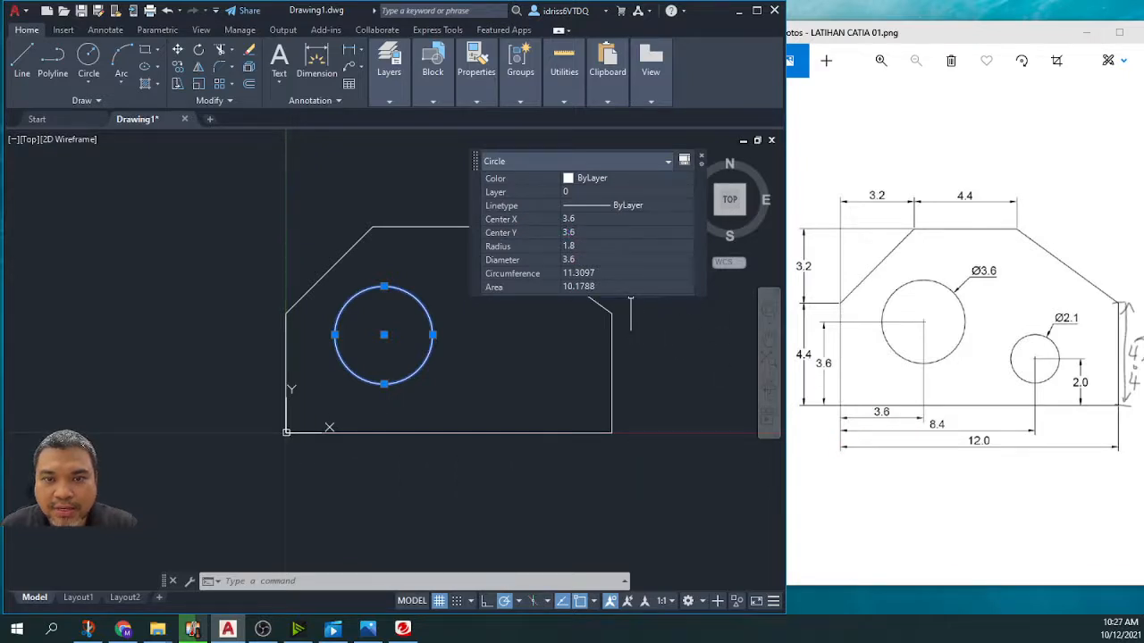
pyautogui.click(521, 365)
pyautogui.click(520, 361)
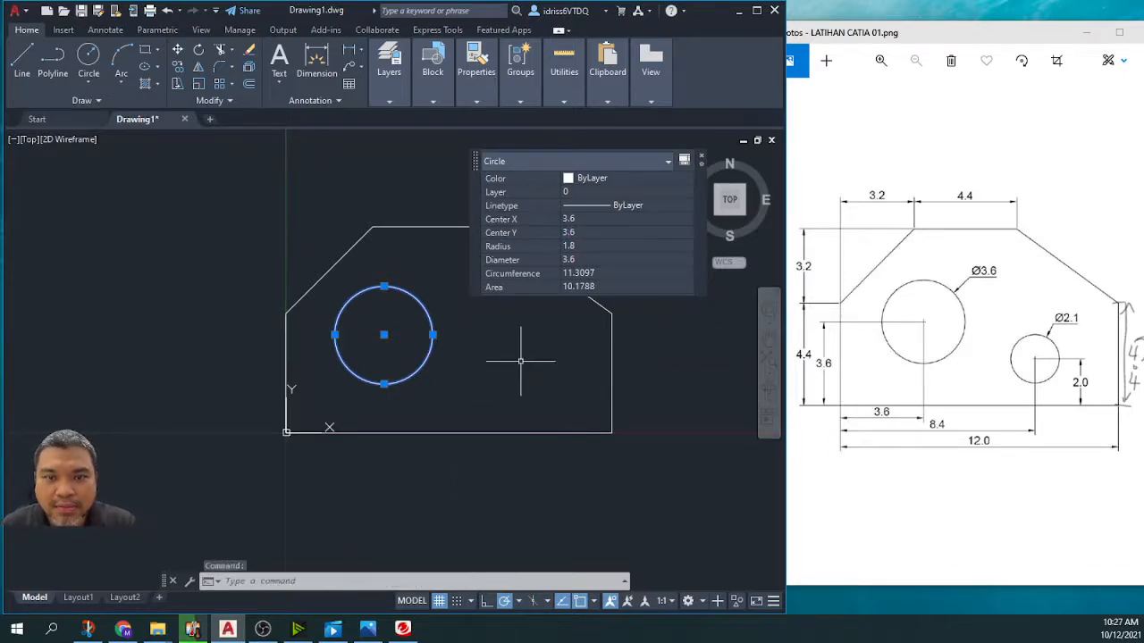
pyautogui.press('Escape')
pyautogui.press('Escape')
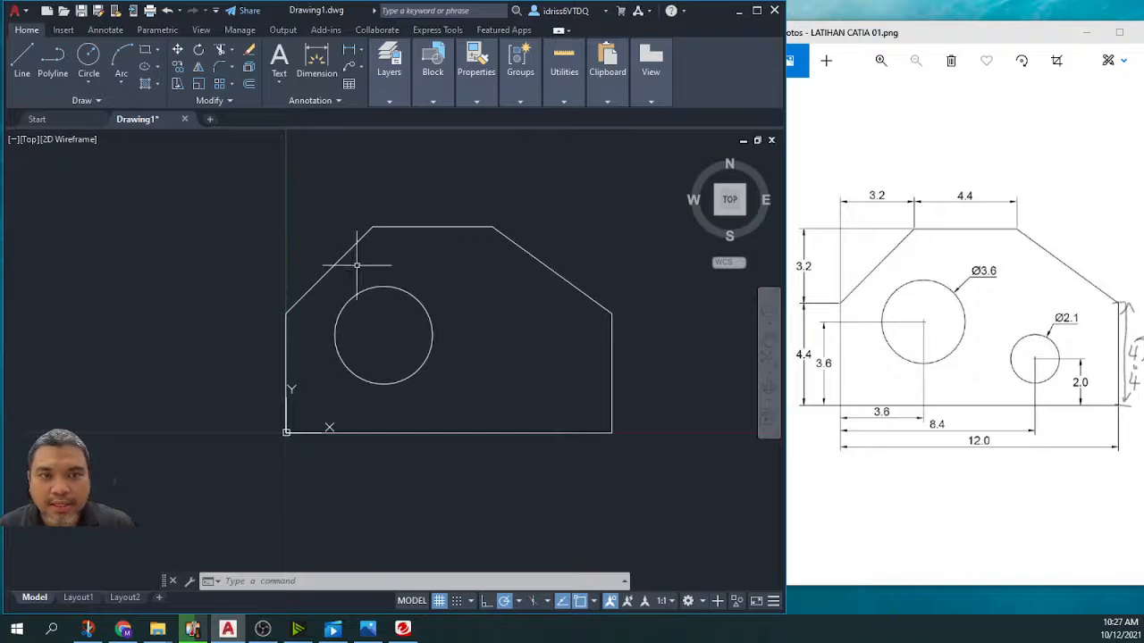
# Step: Draw a guide line from the profile's lower-left corner at the origin to the relative point 8.4,2.0
pyautogui.click(24, 66)
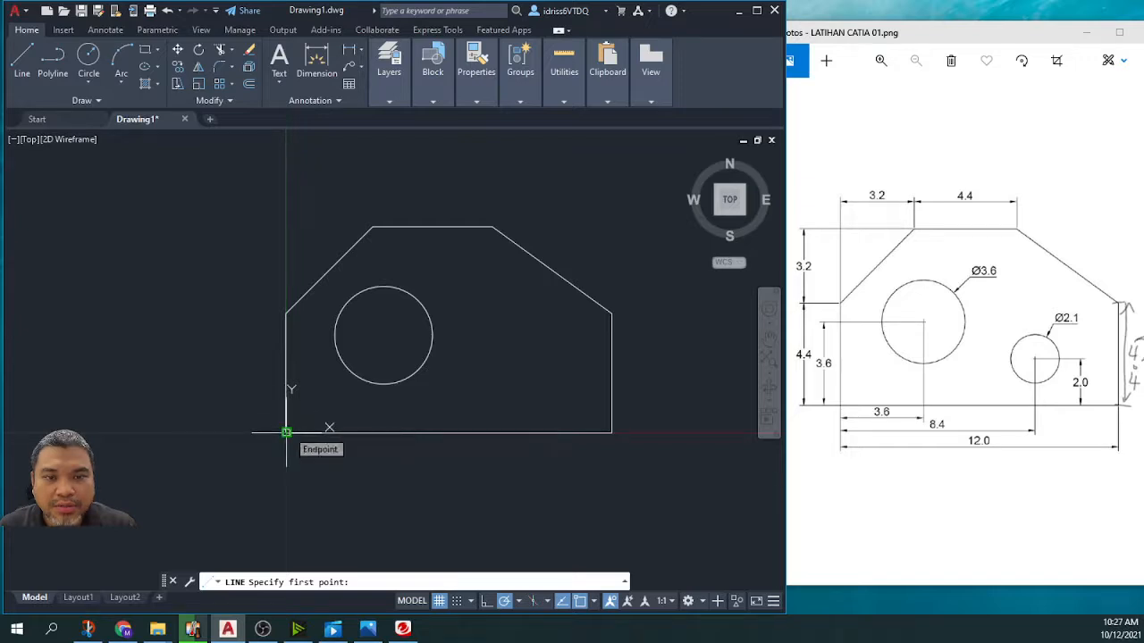
pyautogui.click(285, 432)
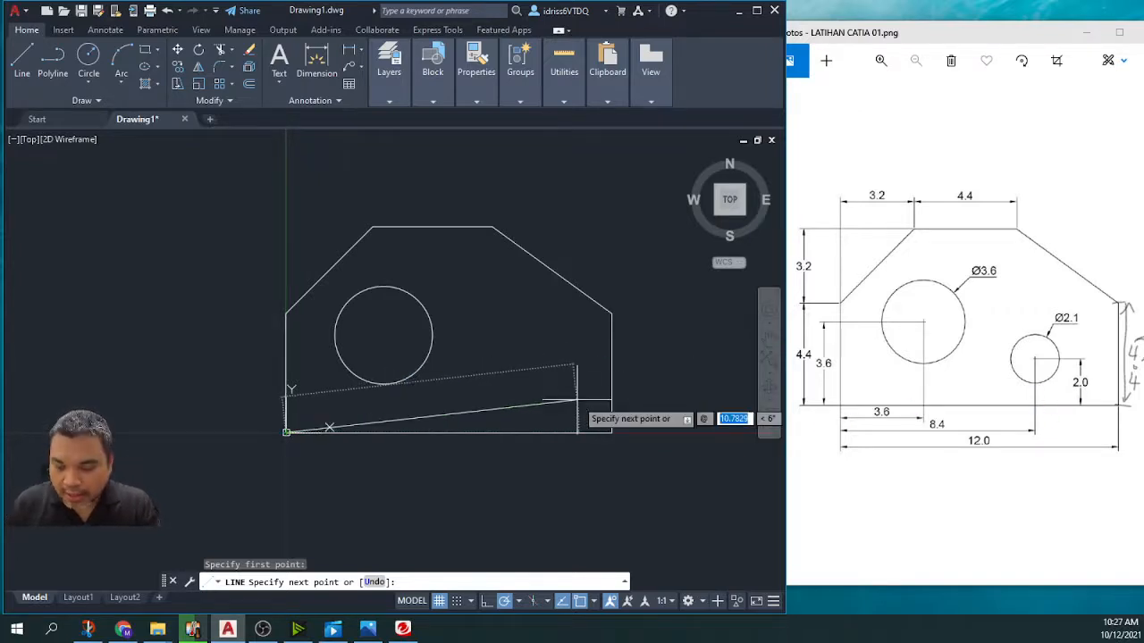
pyautogui.write('8.')
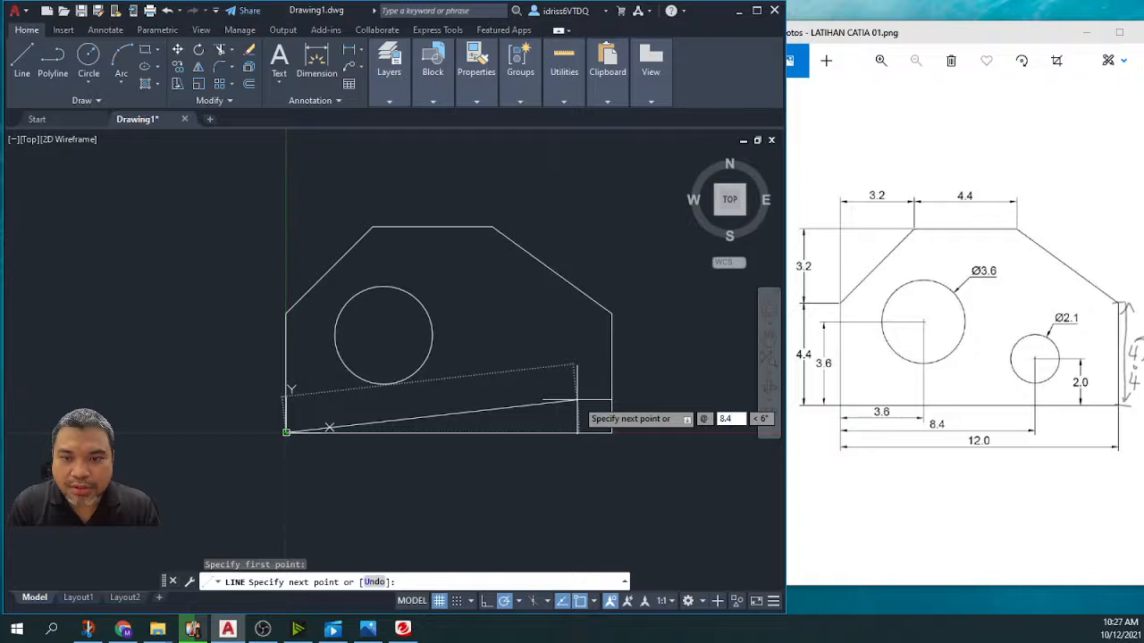
pyautogui.write('4')
pyautogui.press('Tab')
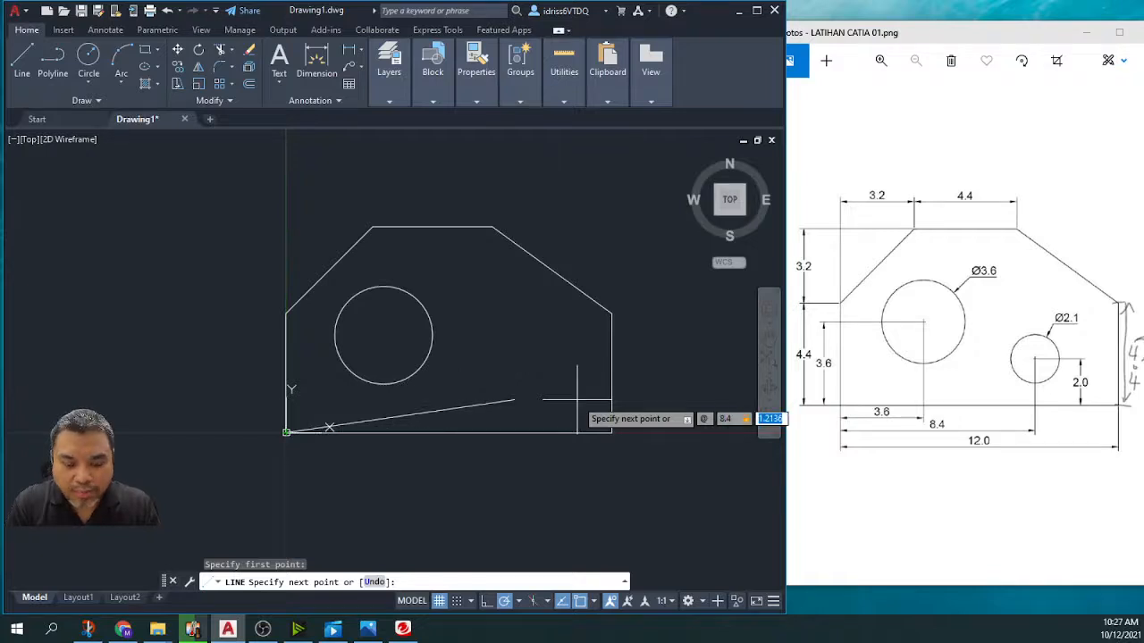
pyautogui.write('2')
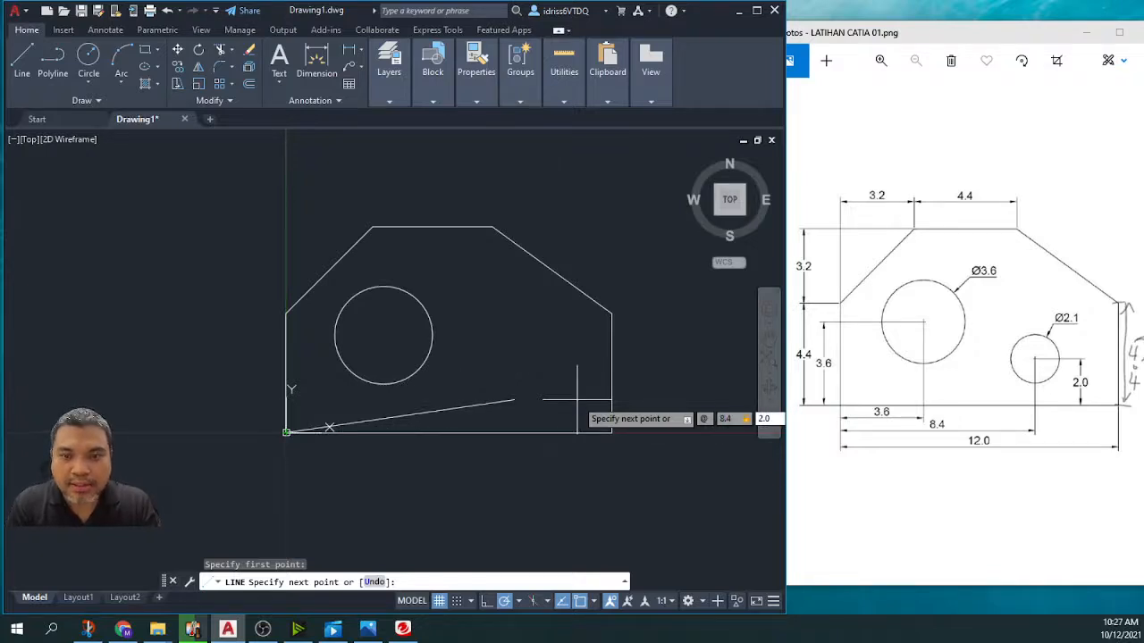
pyautogui.press('Return')
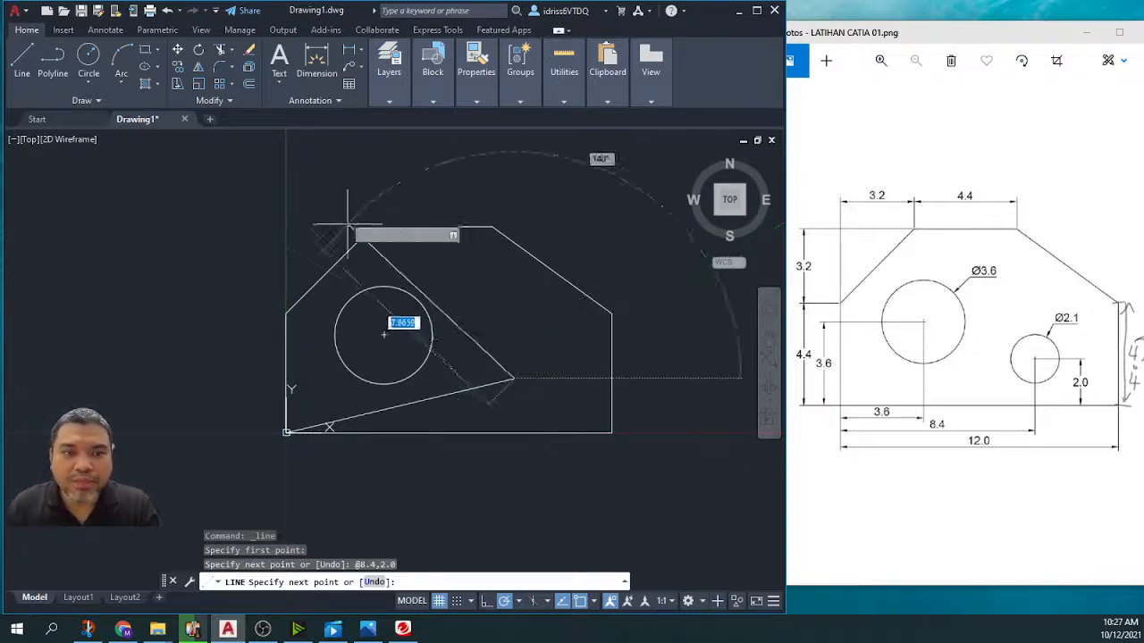
# Step: Draw a circle of diameter 2.1 centred on the guide line's far end, and delete the guide line
pyautogui.click(88, 57)
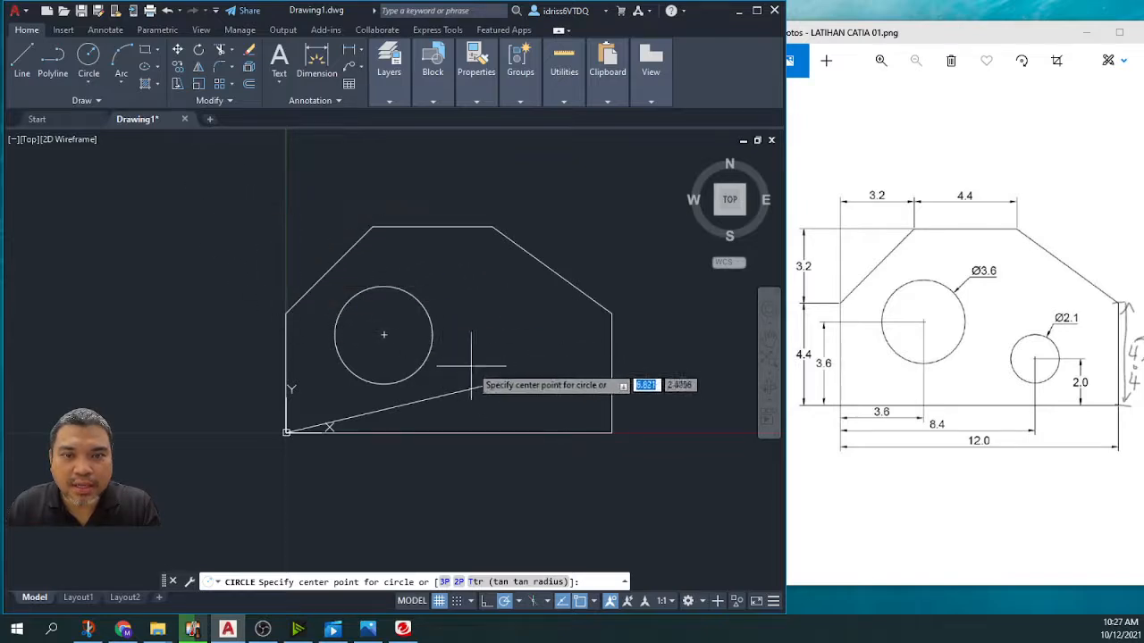
pyautogui.click(513, 378)
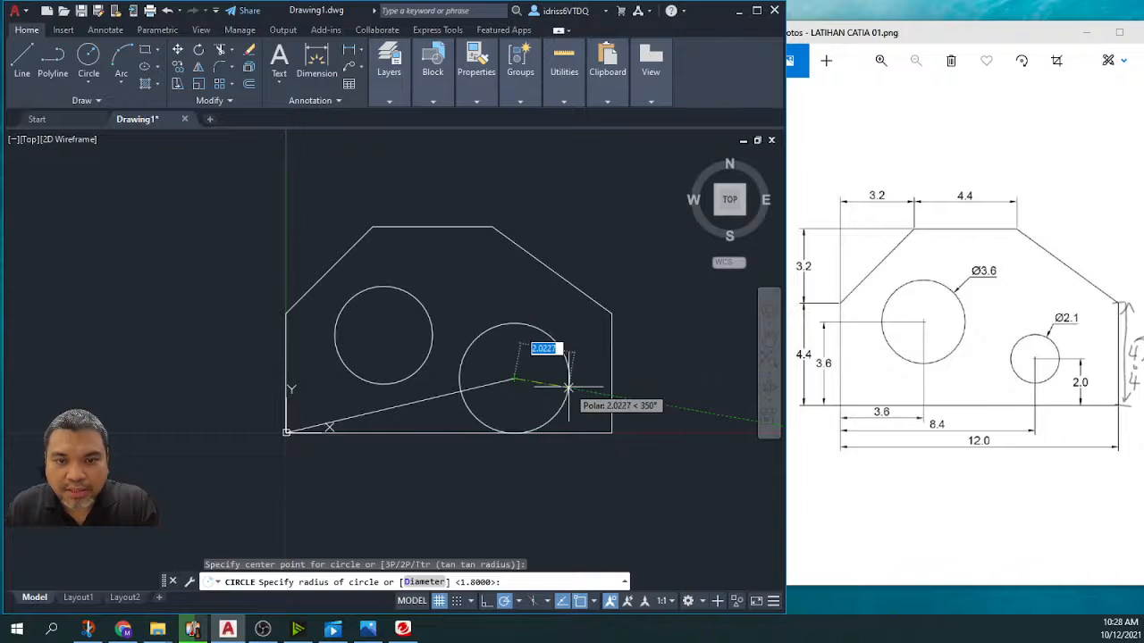
pyautogui.write('d')
pyautogui.press('Return')
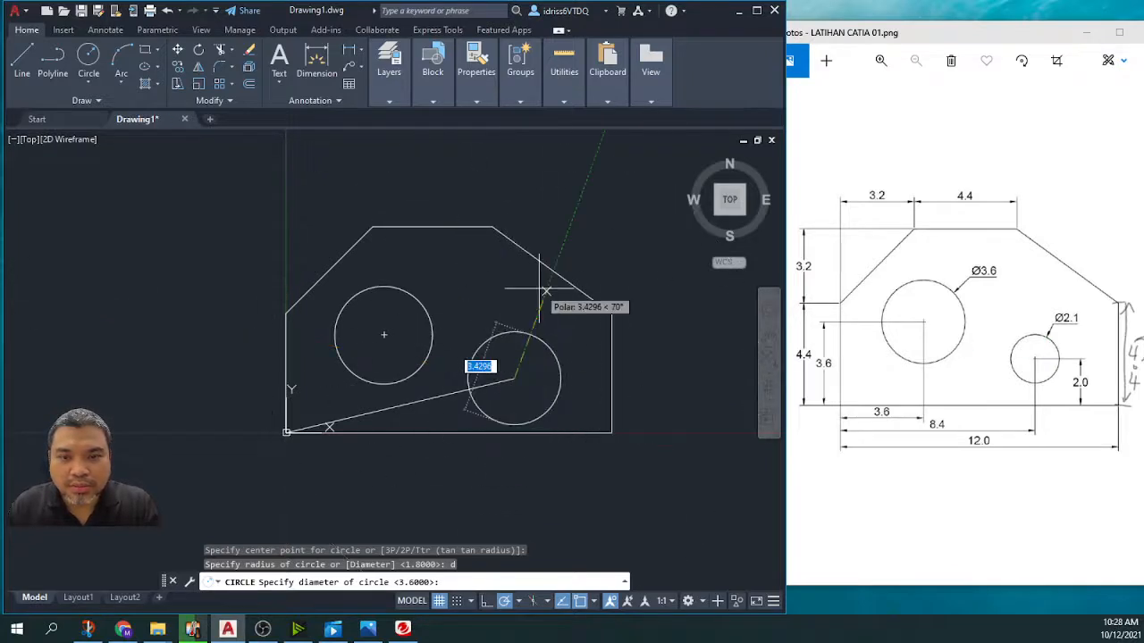
pyautogui.write('2.1')
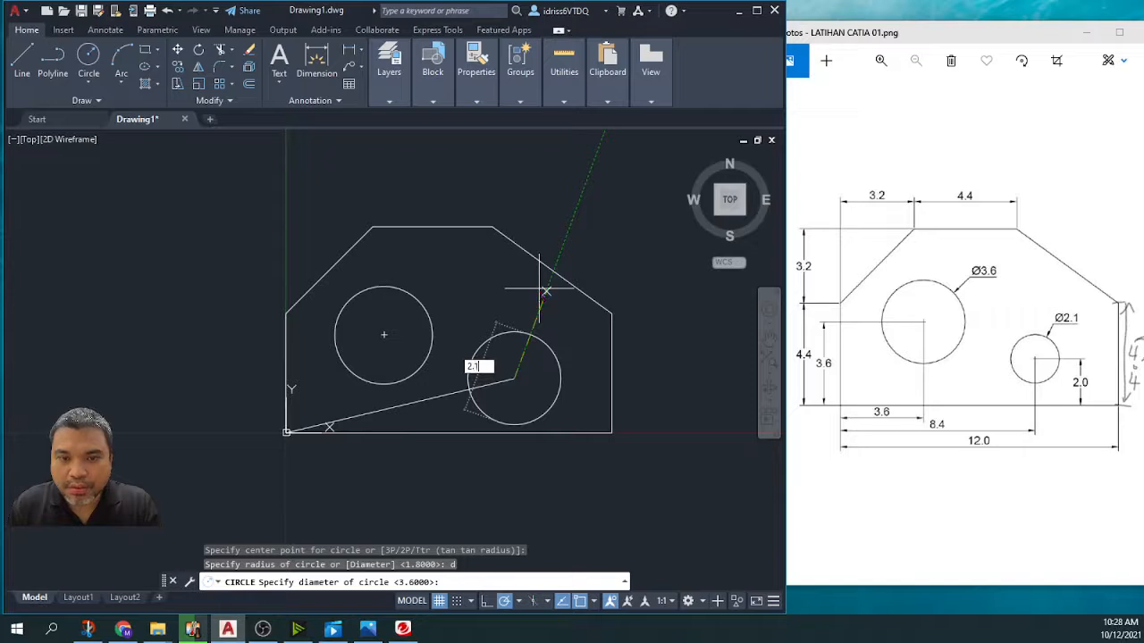
pyautogui.press('Return')
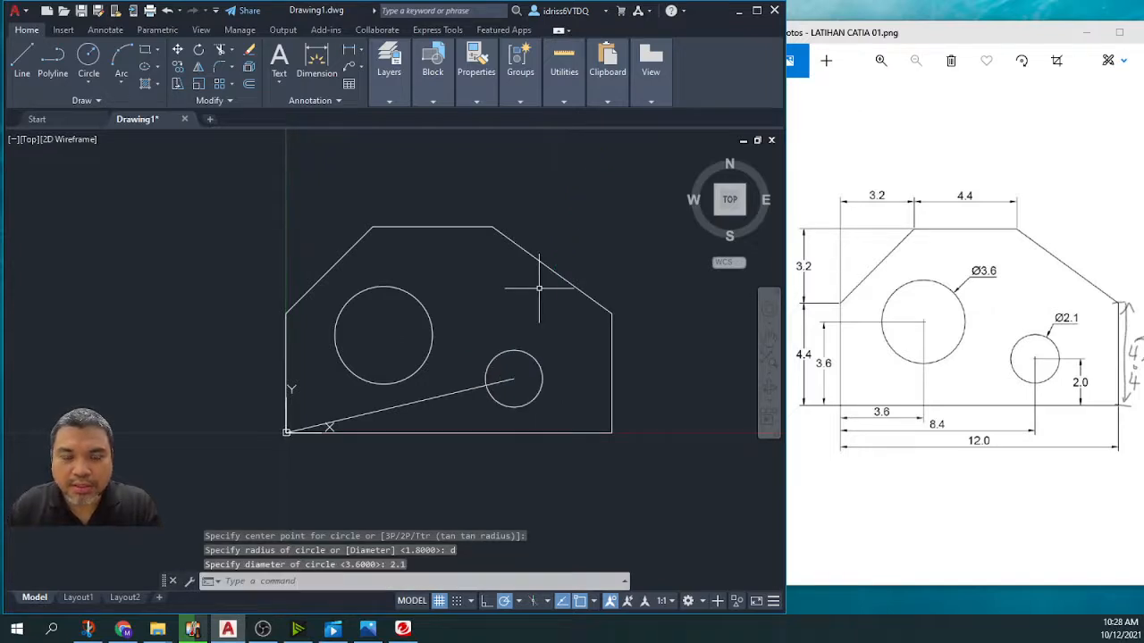
pyautogui.press('Escape')
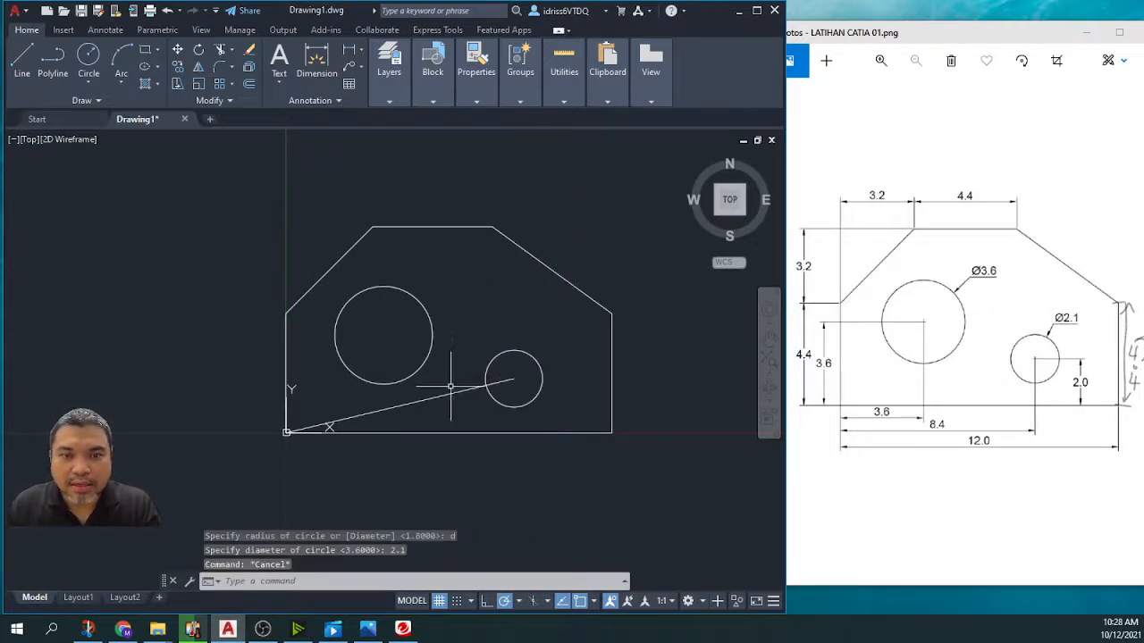
pyautogui.click(450, 393)
pyautogui.press('Delete')
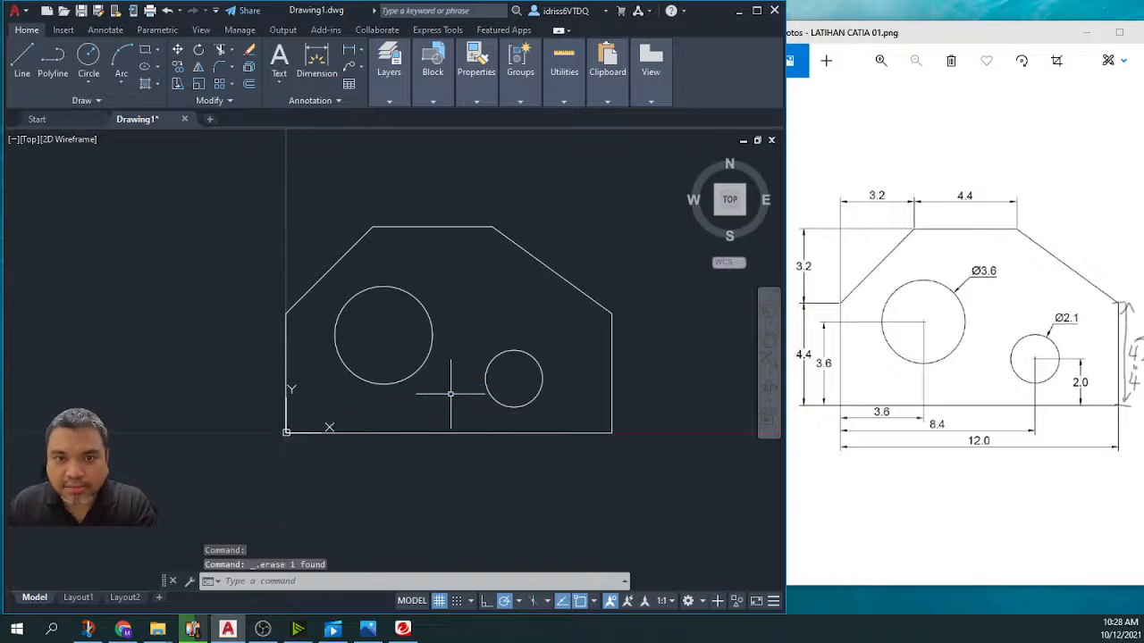
# Step: Review the small circle's centre coordinates and diameter in its full properties, and close the properties display
pyautogui.click(513, 350)
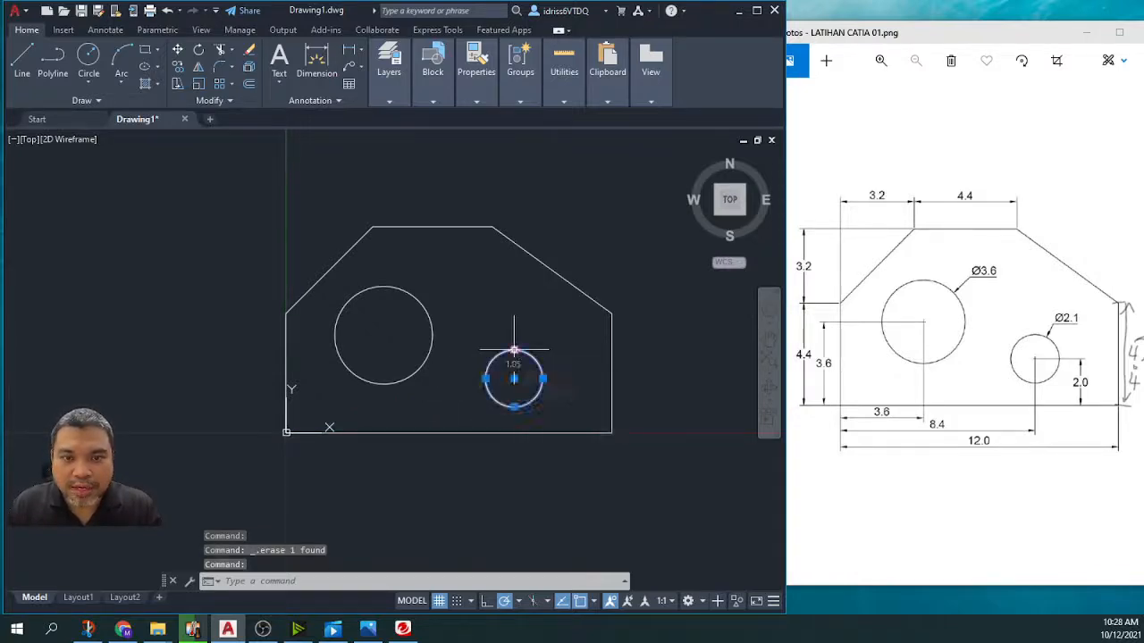
pyautogui.rightClick(514, 350)
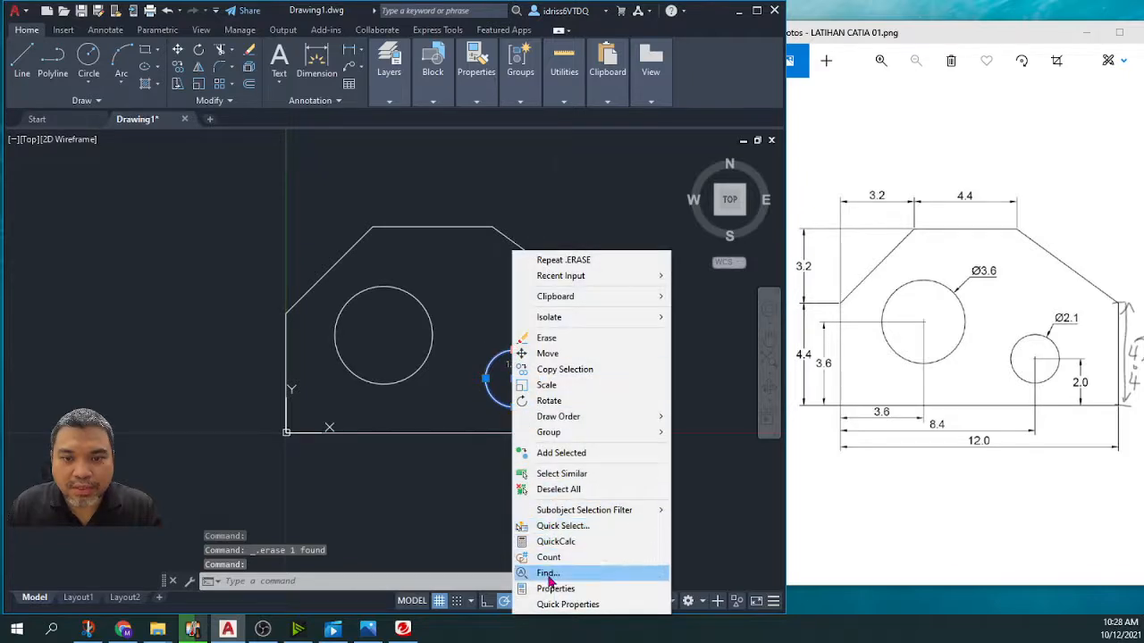
pyautogui.click(551, 588)
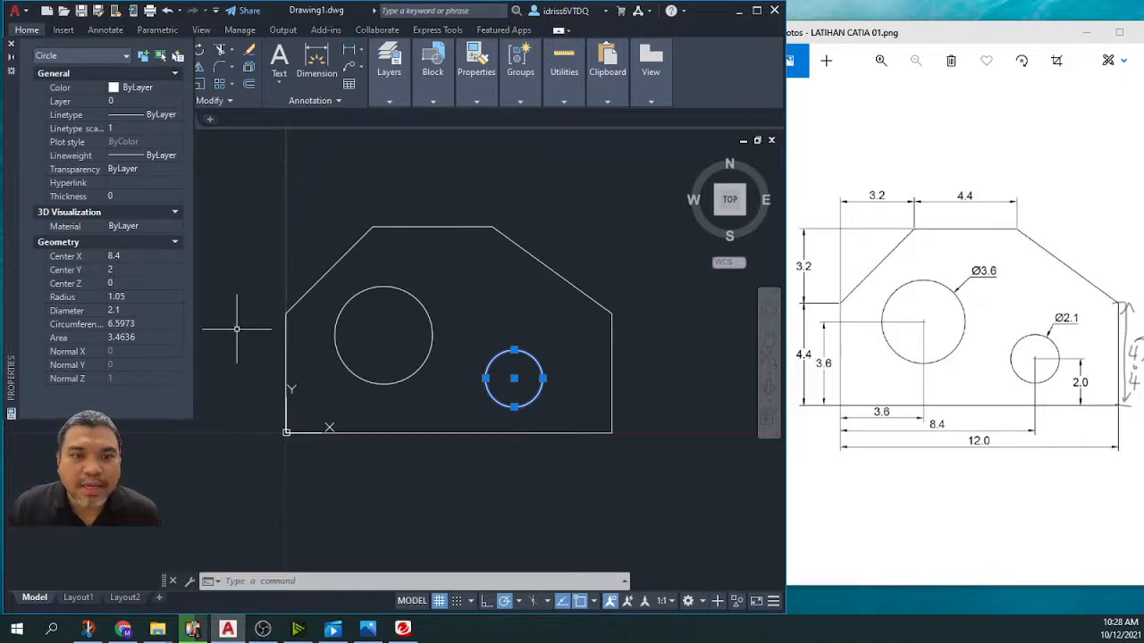
pyautogui.press('Escape')
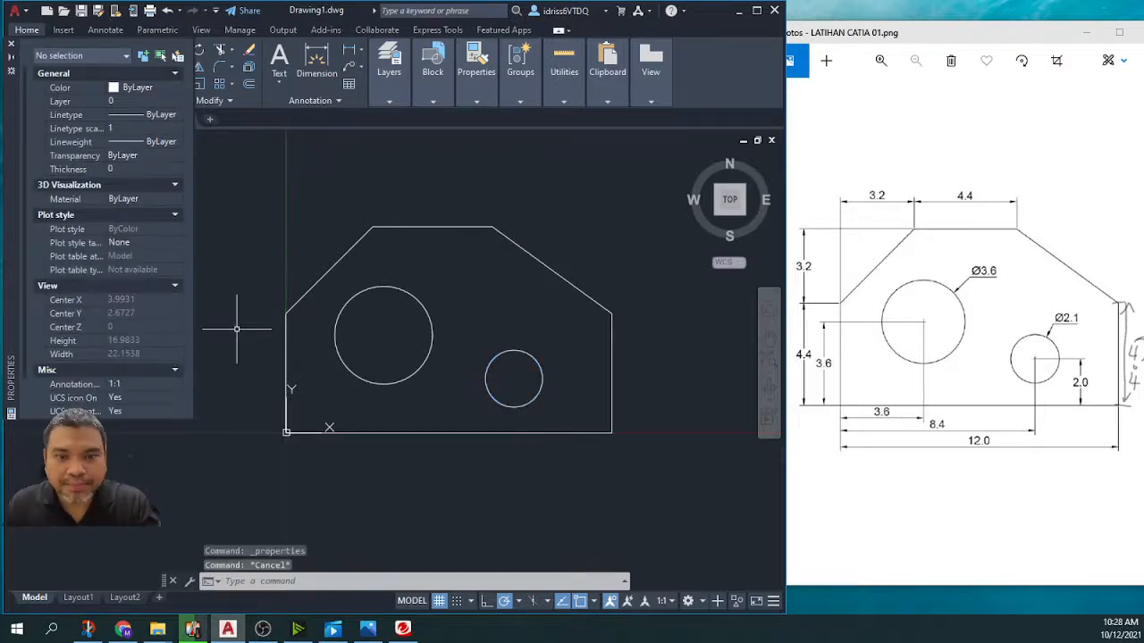
pyautogui.click(378, 466)
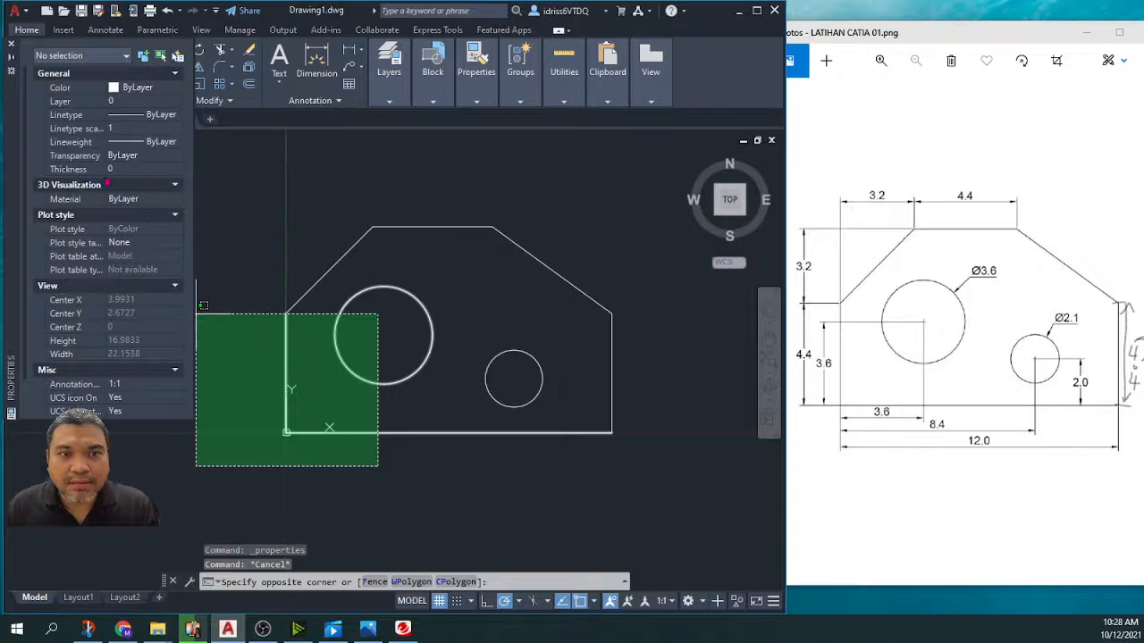
pyautogui.press('Escape')
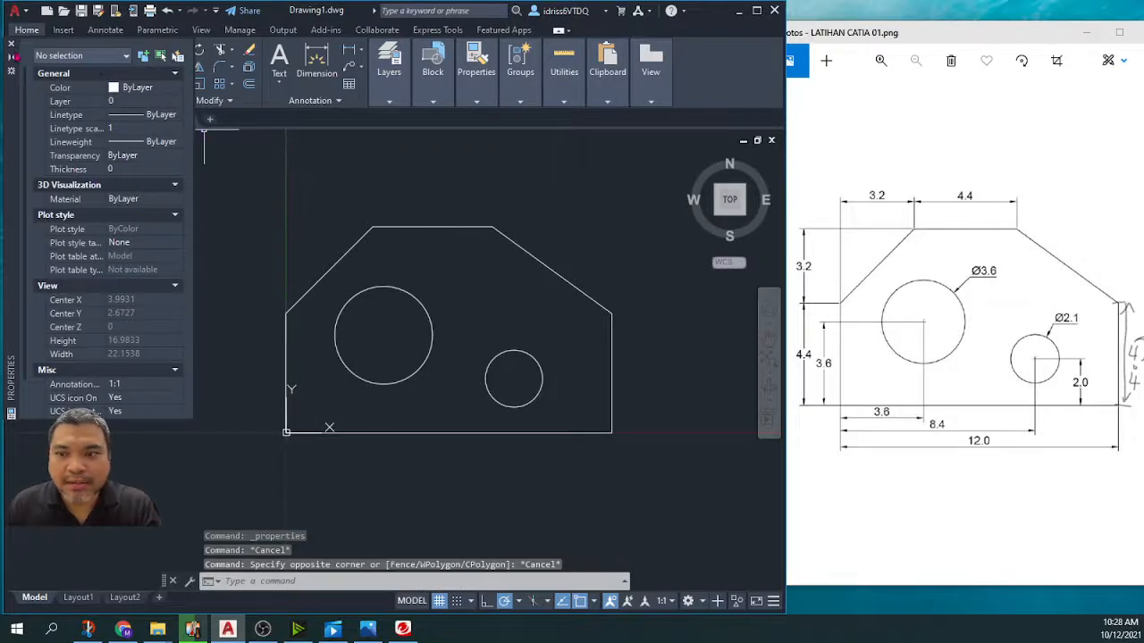
pyautogui.click(11, 42)
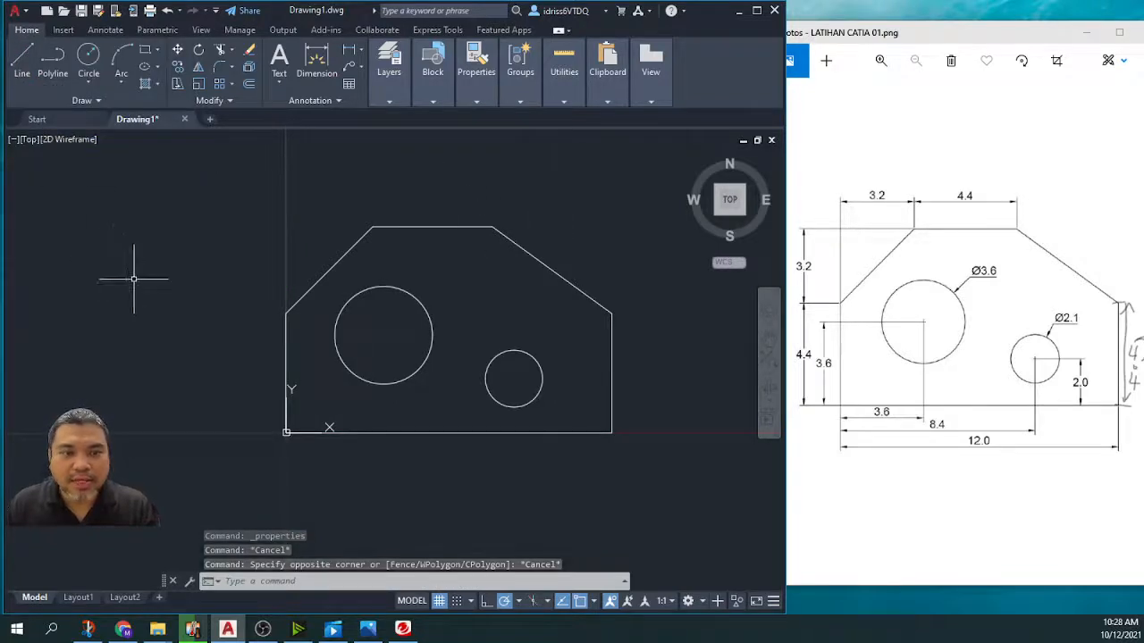